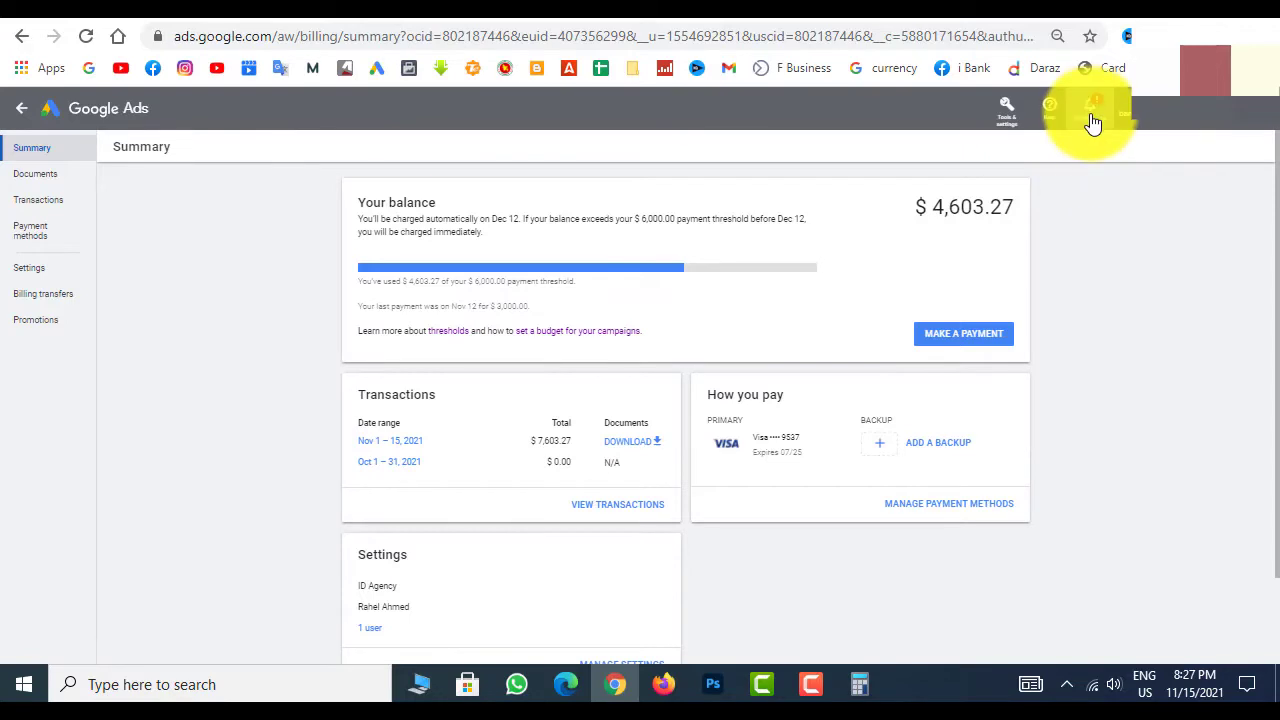
# - Review the account notification on the billing summary, and check the other account's campaigns overview in Firefox before returning to Chrome
pyautogui.click(1091, 115)
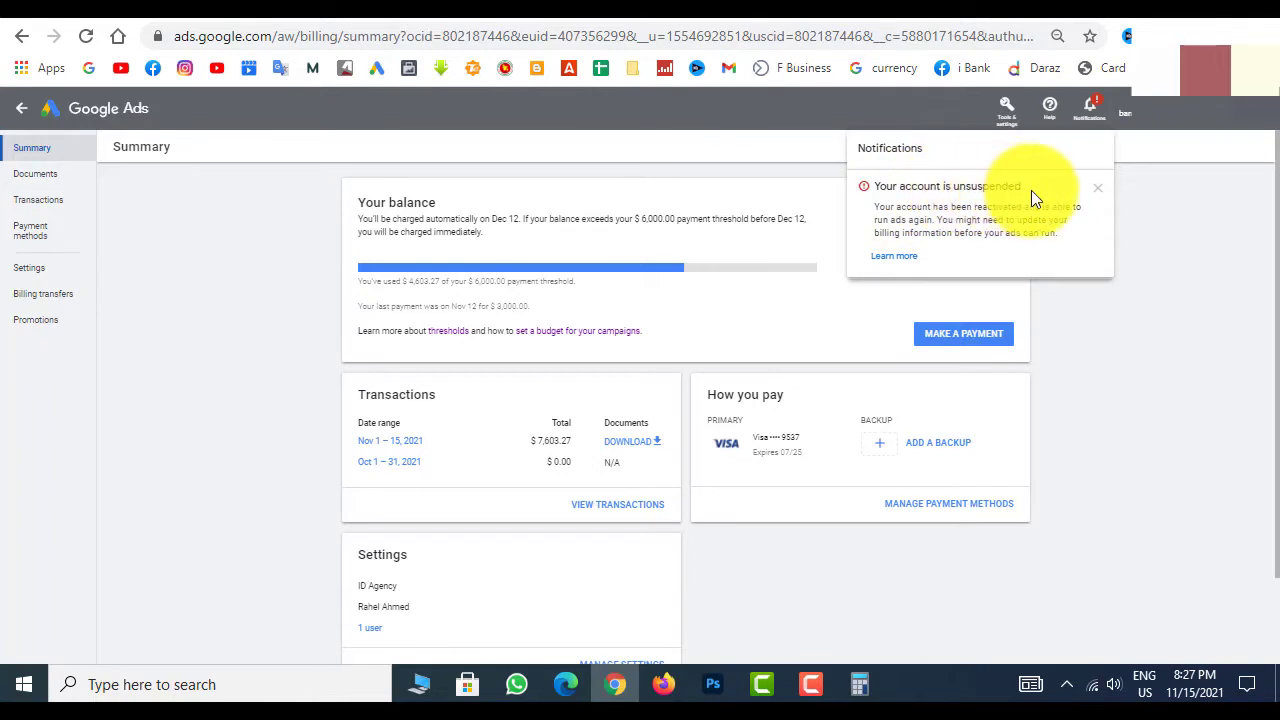
pyautogui.click(1088, 116)
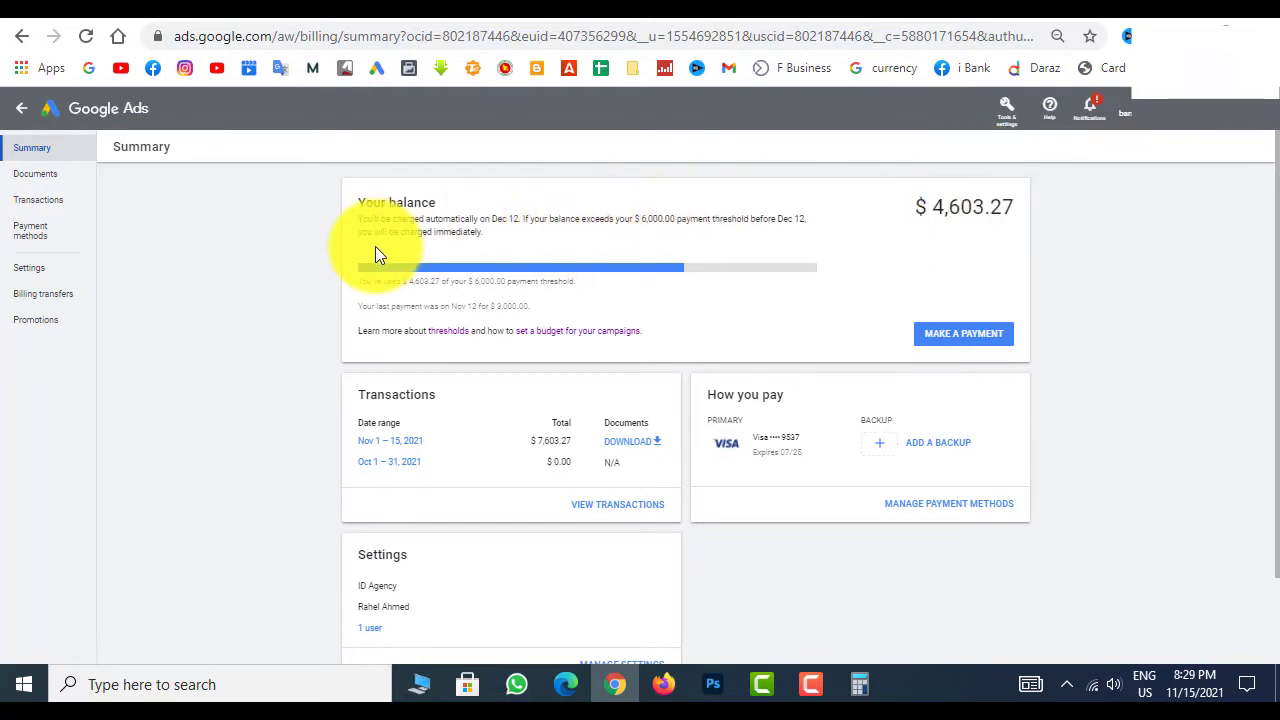
pyautogui.click(1096, 117)
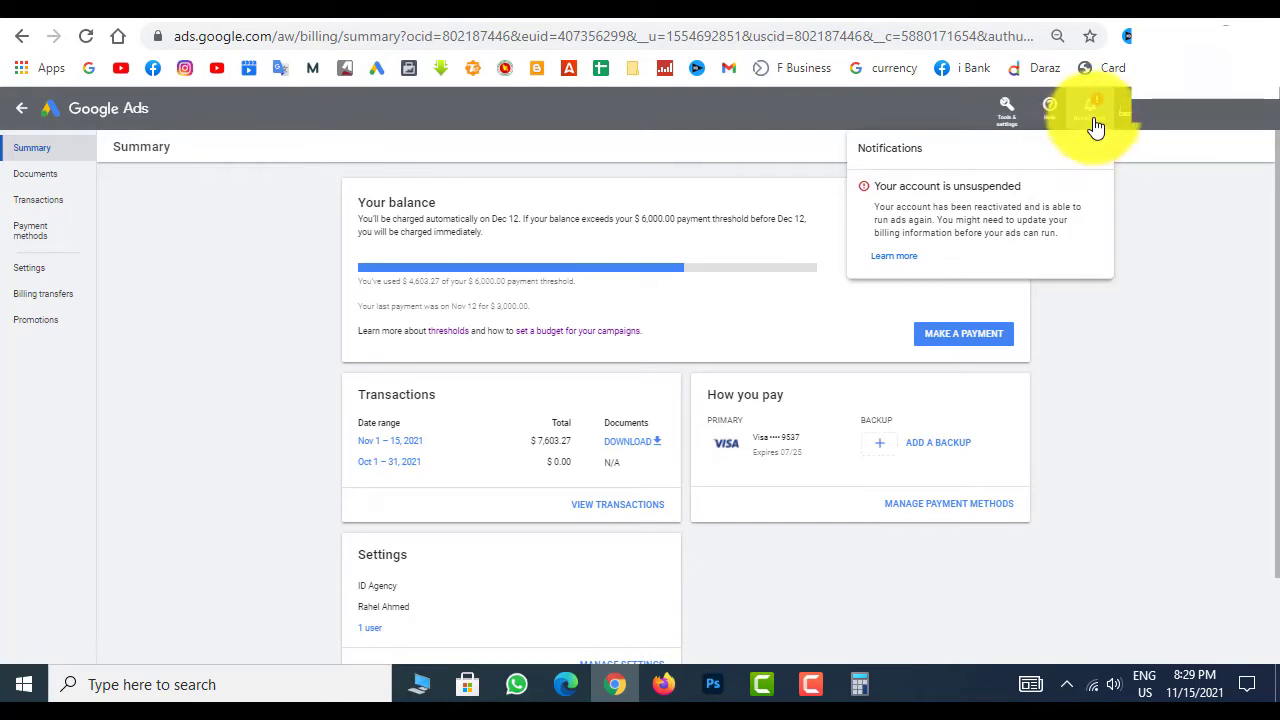
pyautogui.click(1096, 127)
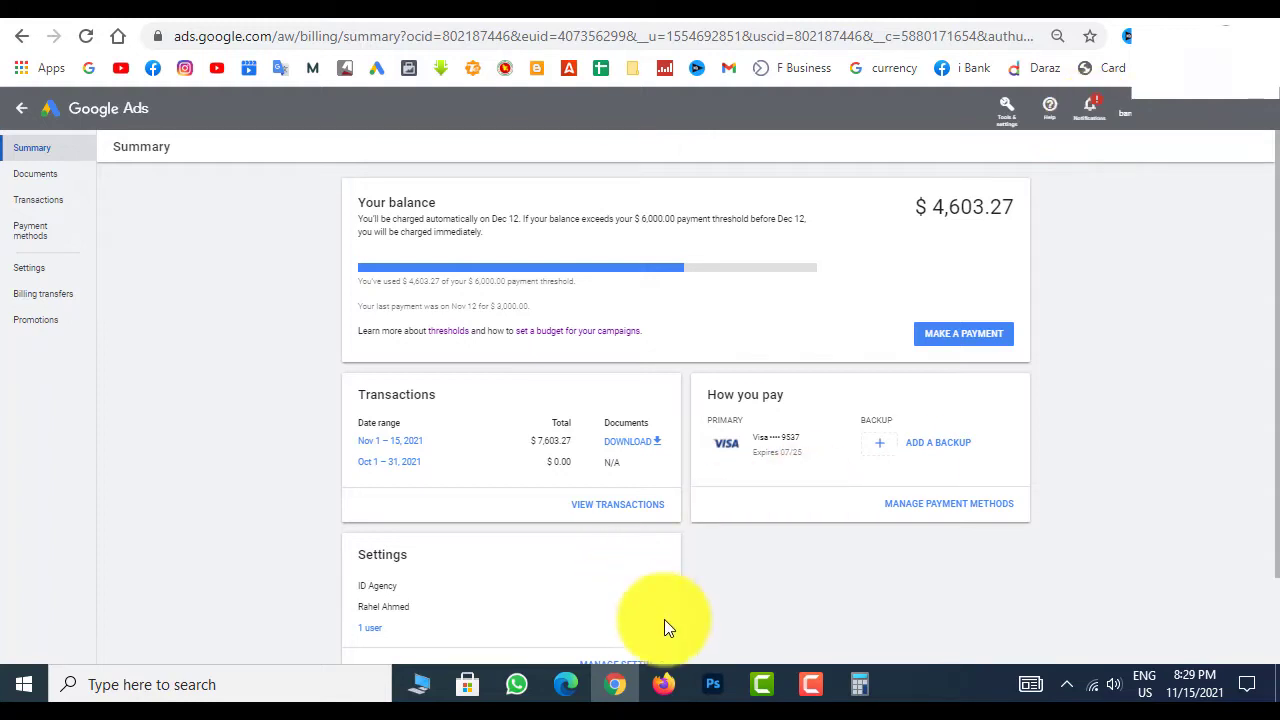
pyautogui.click(665, 686)
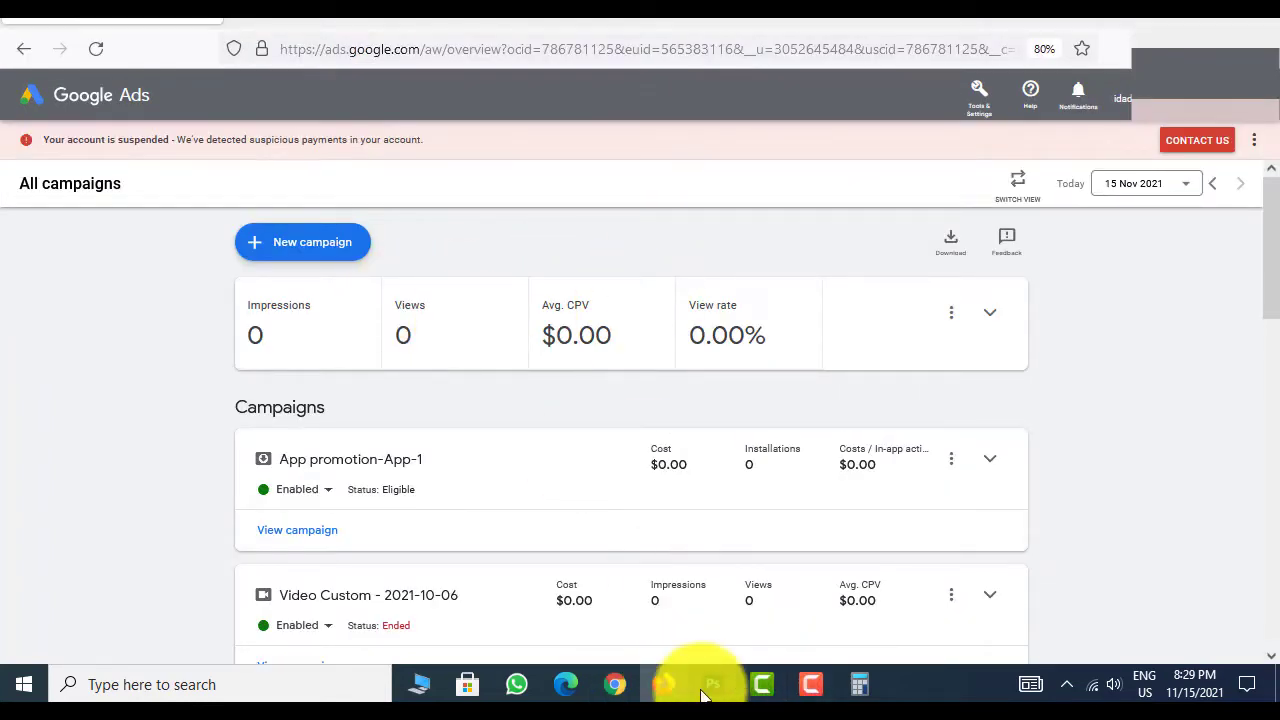
pyautogui.click(614, 684)
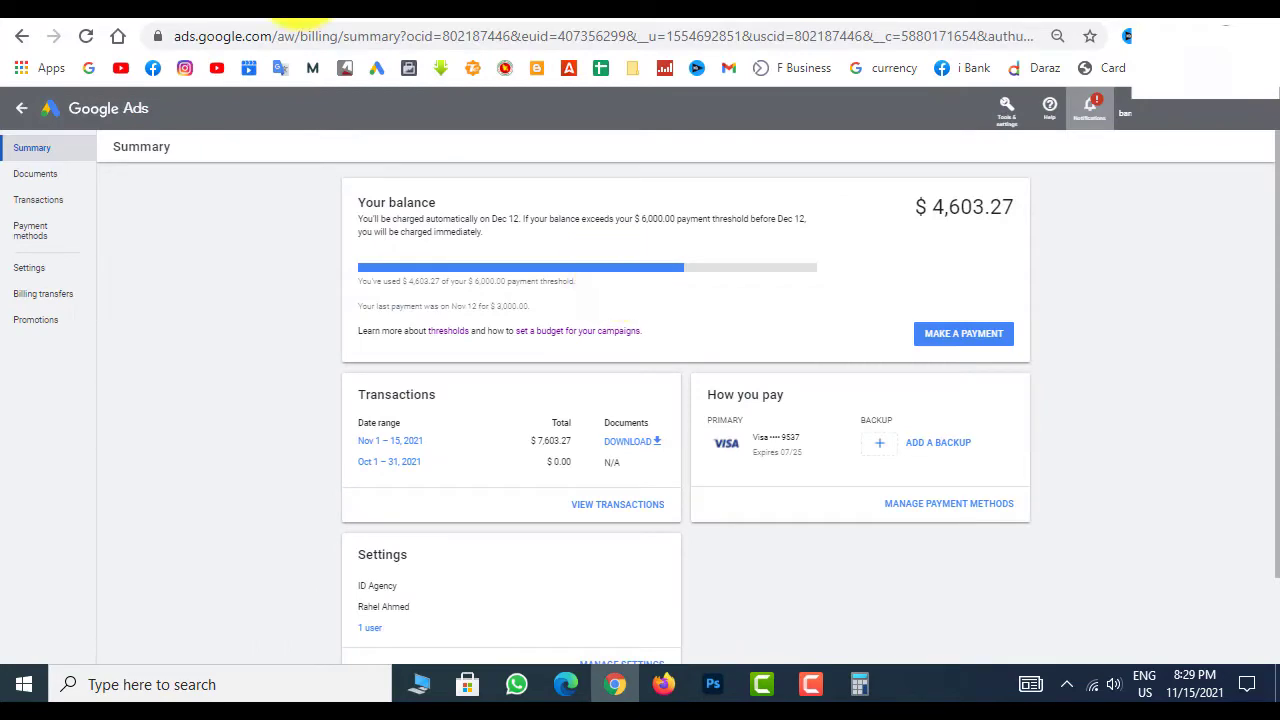
# - Open the ads-support case thread in Gmail and examine the first message's text and its date
pyautogui.click(312, 67)
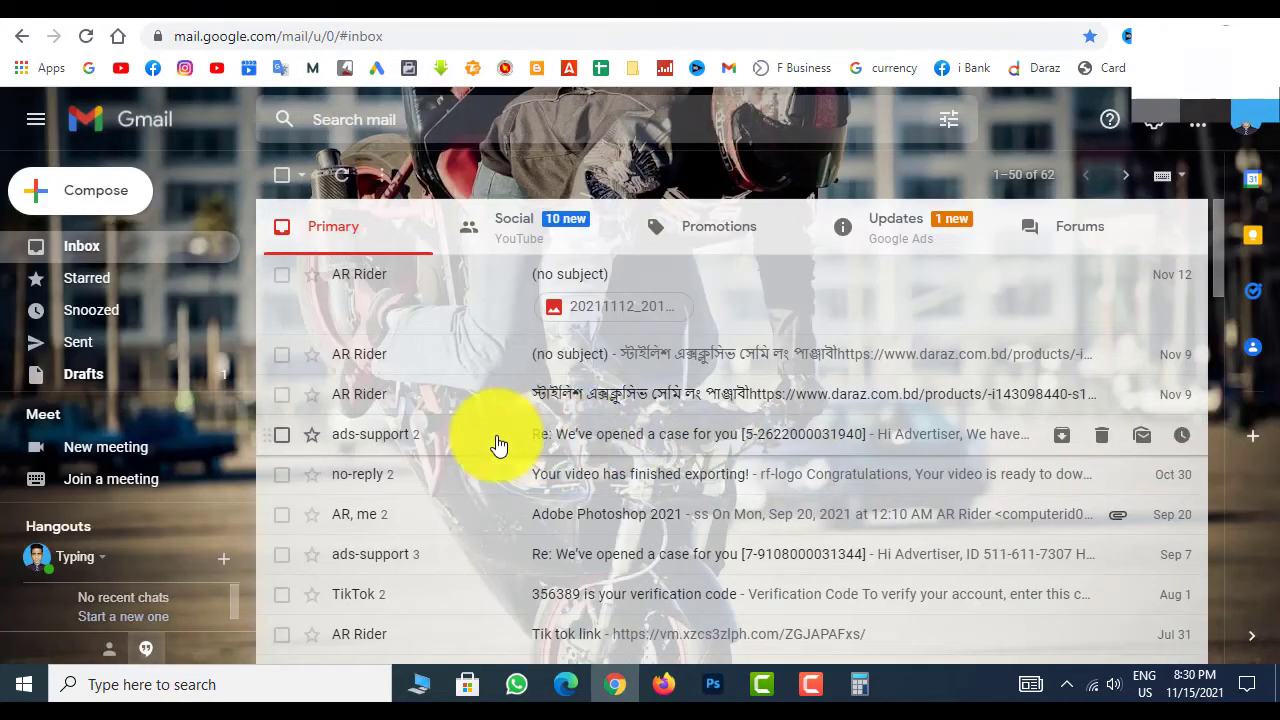
pyautogui.click(590, 451)
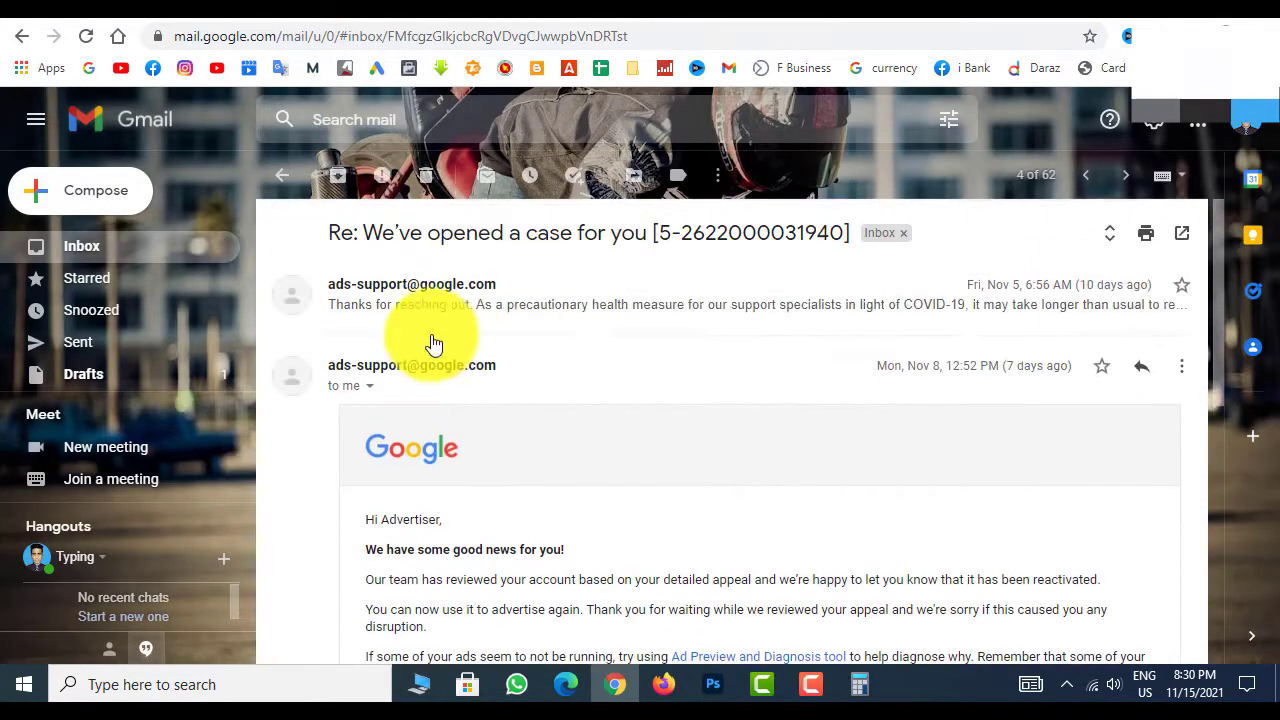
pyautogui.click(430, 325)
pyautogui.scroll(-1, 644, 435)
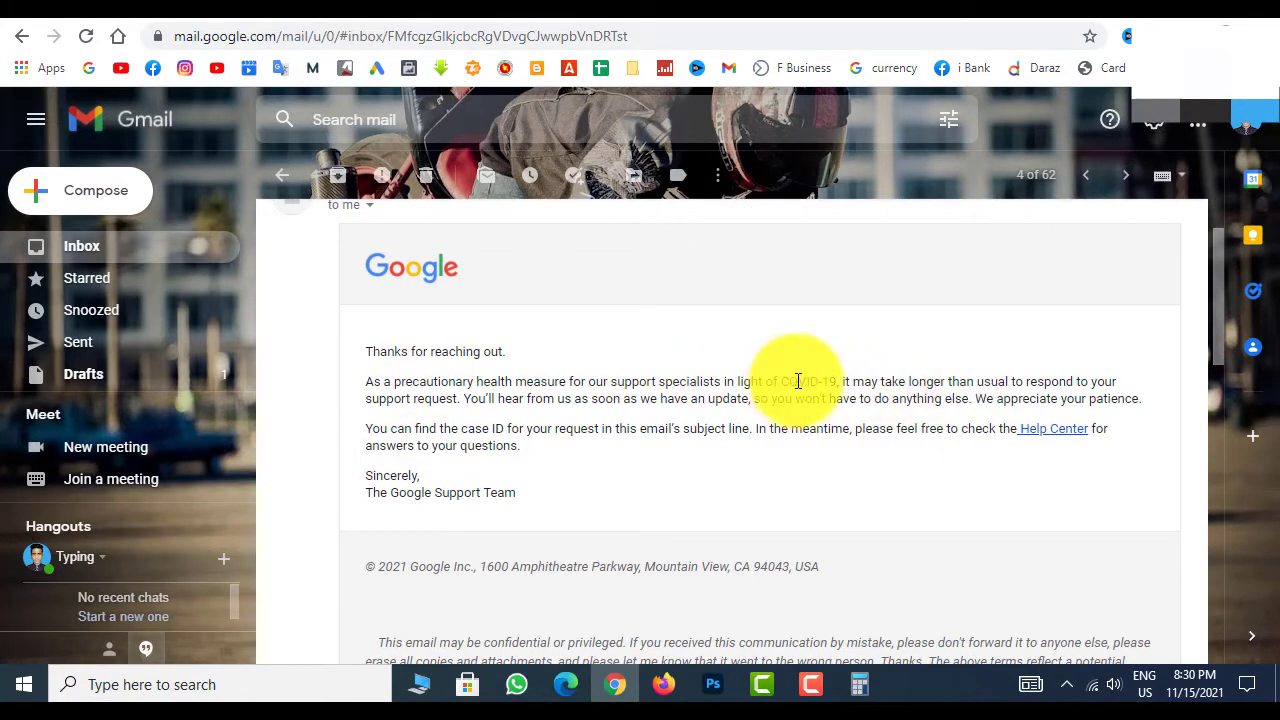
pyautogui.scroll(2, 471, 434)
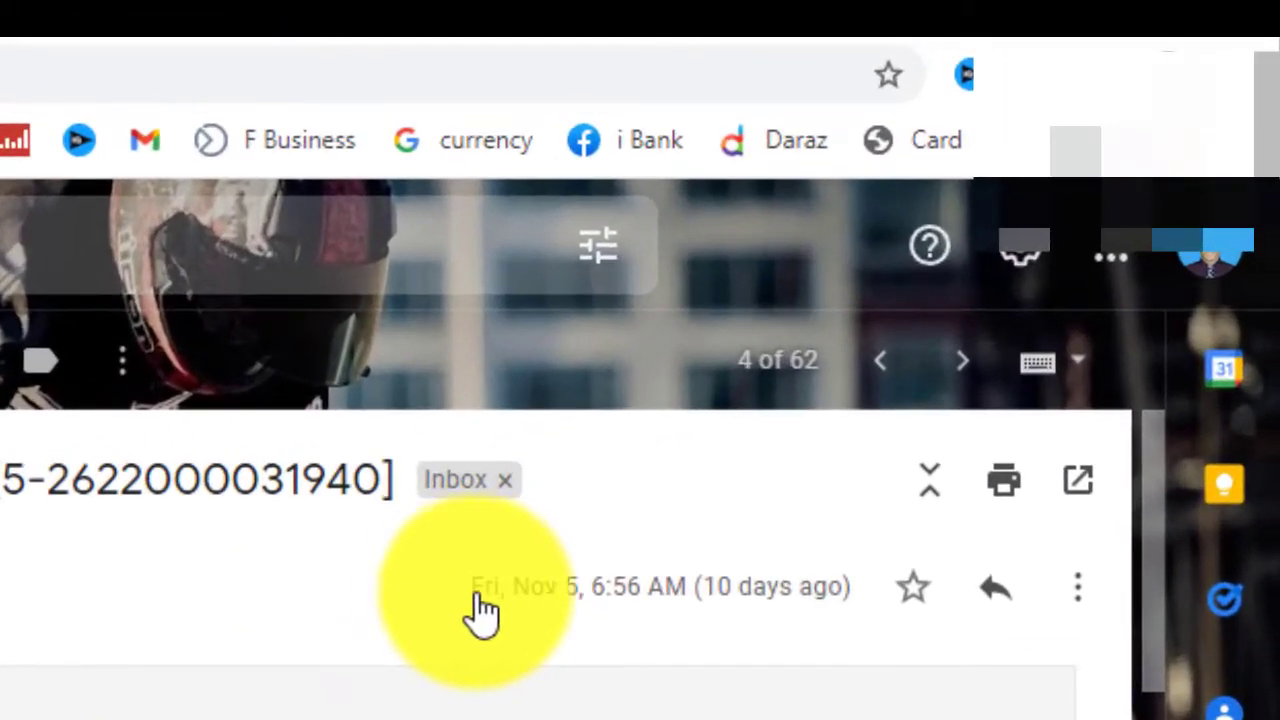
pyautogui.moveTo(477, 597); pyautogui.dragTo(680, 600)
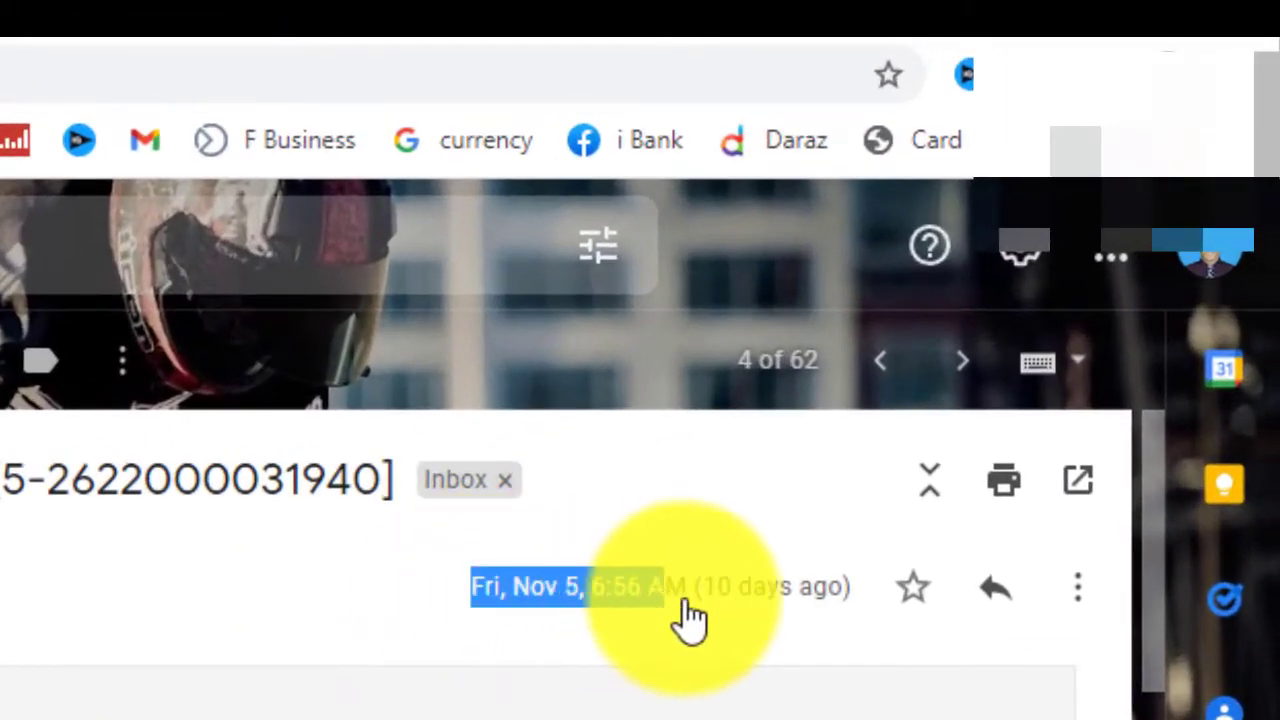
pyautogui.click(653, 615)
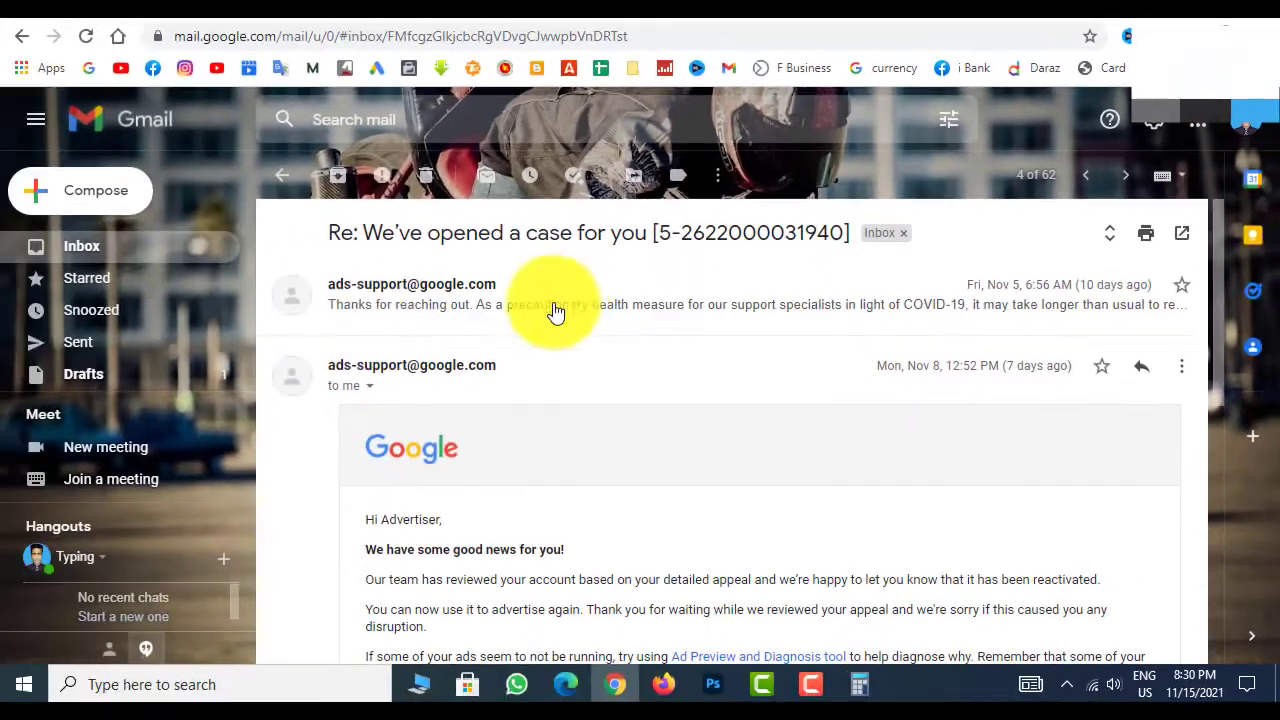
# - Read the second ads-support message, highlighting the end of the sentence about the account review
pyautogui.scroll(-1, 450, 330)
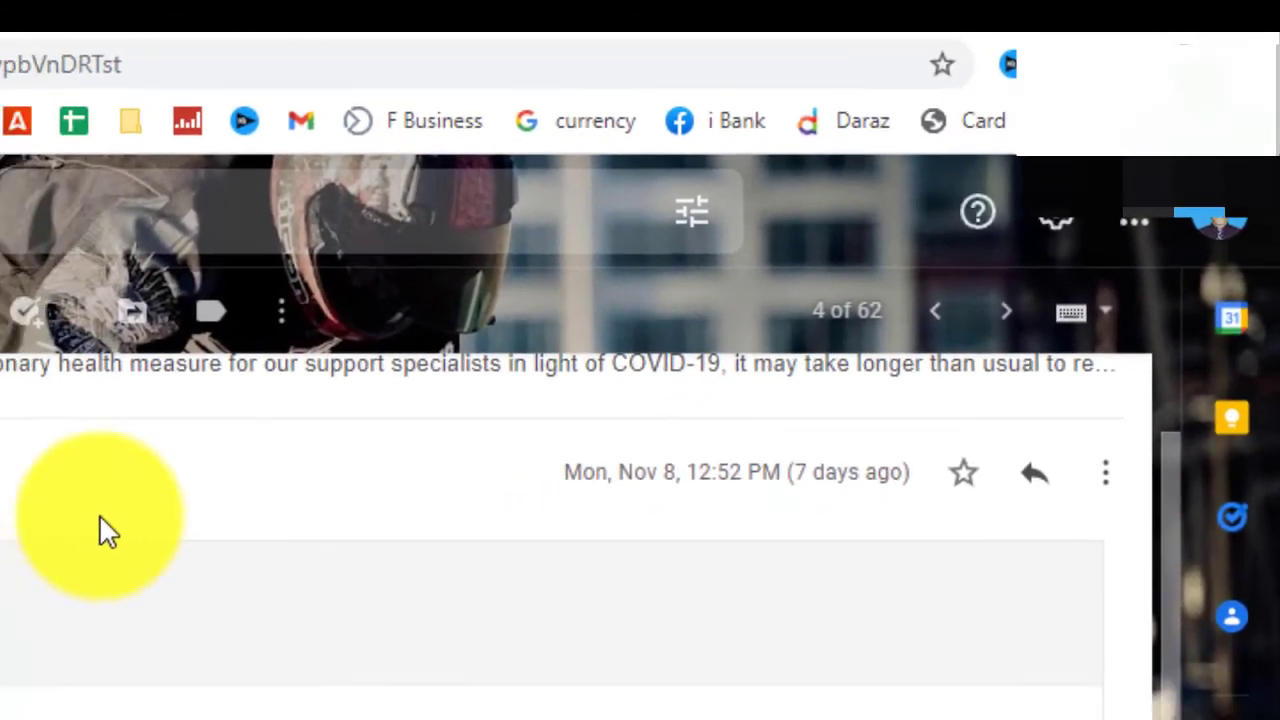
pyautogui.scroll(-2, 100, 528)
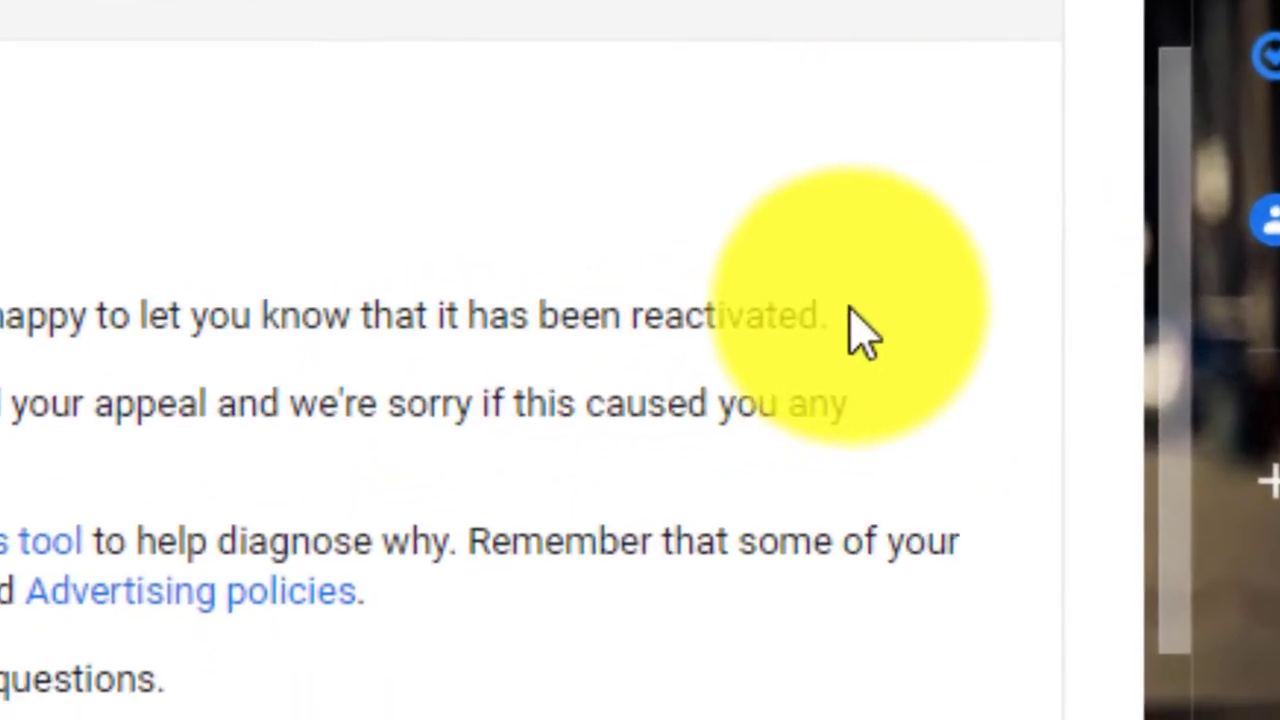
pyautogui.moveTo(862, 330); pyautogui.dragTo(696, 318)
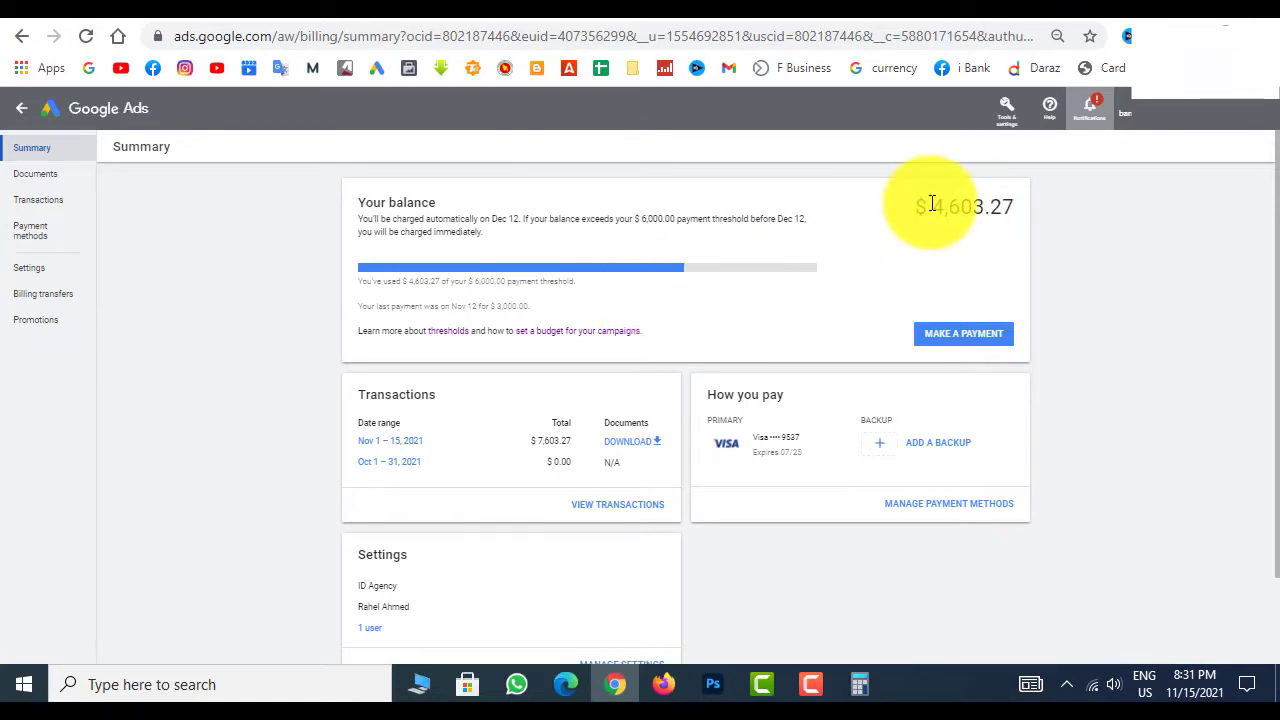
# - Examine the current balance and the Nov 1 – 15, 2021 transaction total on the Google Ads billing summary
pyautogui.moveTo(928, 207); pyautogui.dragTo(1035, 220)
pyautogui.click(980, 211)
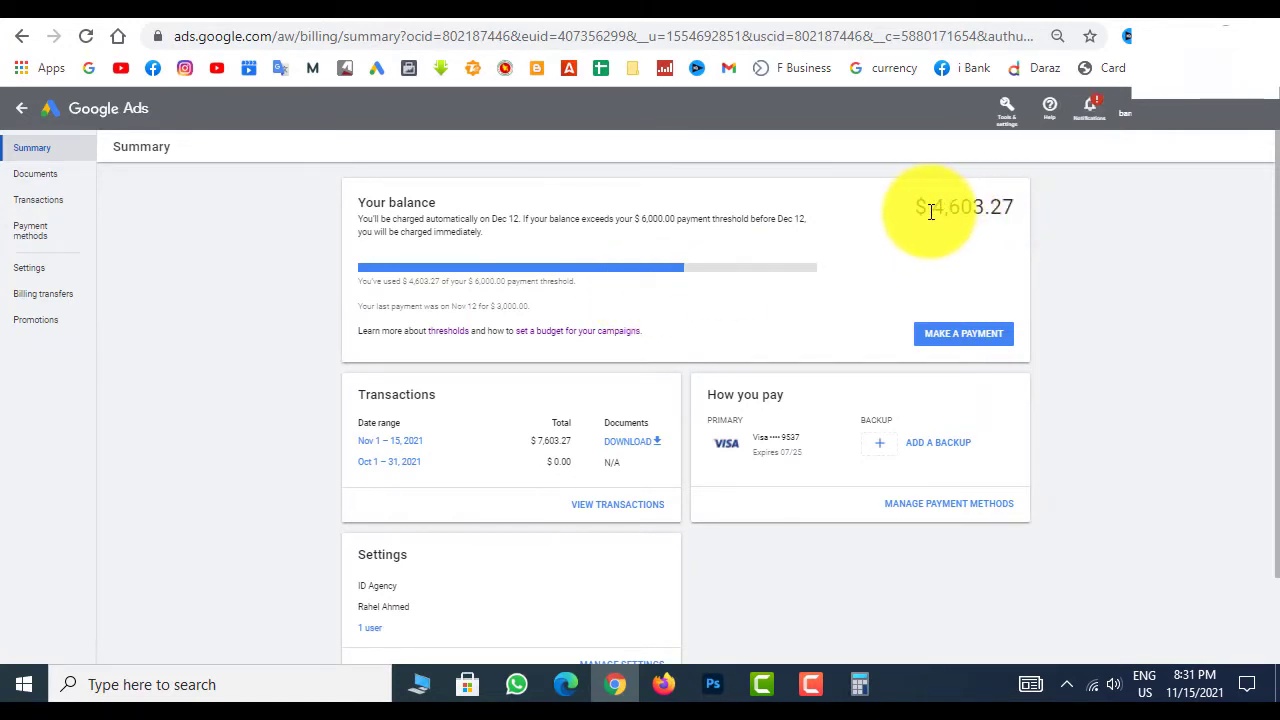
pyautogui.moveTo(926, 212); pyautogui.dragTo(1003, 211)
pyautogui.click(1007, 210)
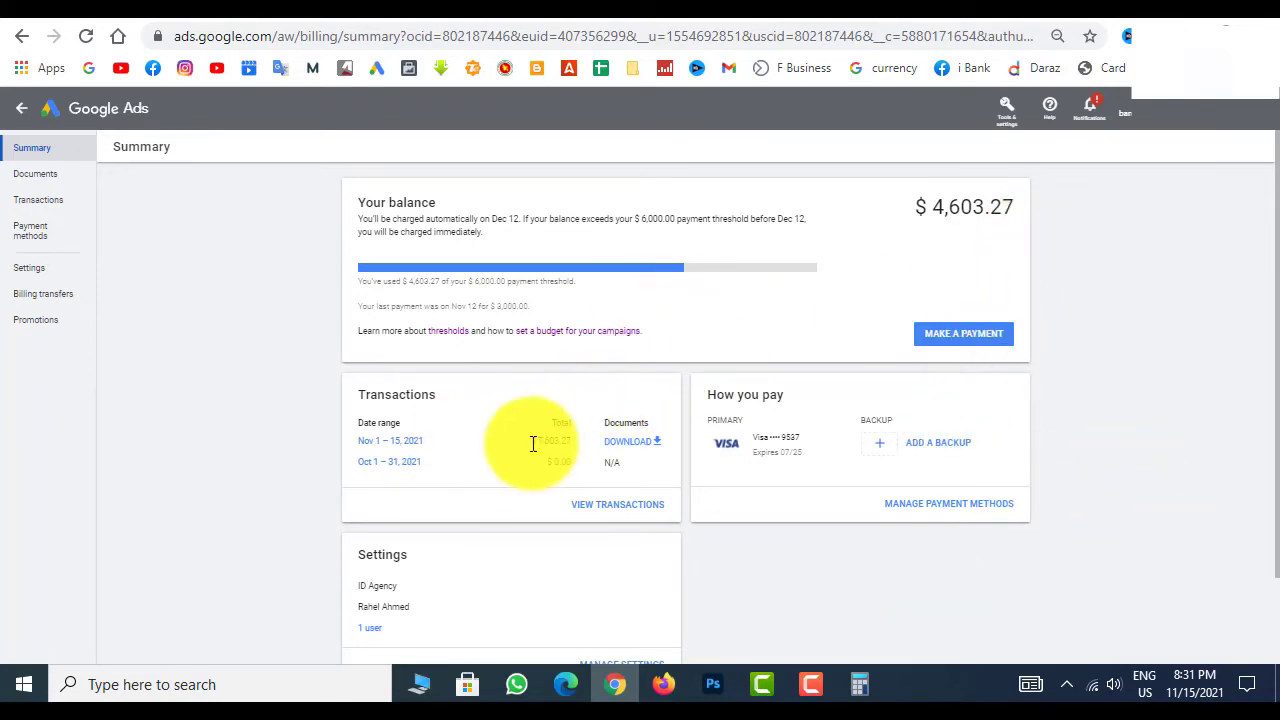
pyautogui.moveTo(528, 442); pyautogui.dragTo(606, 449)
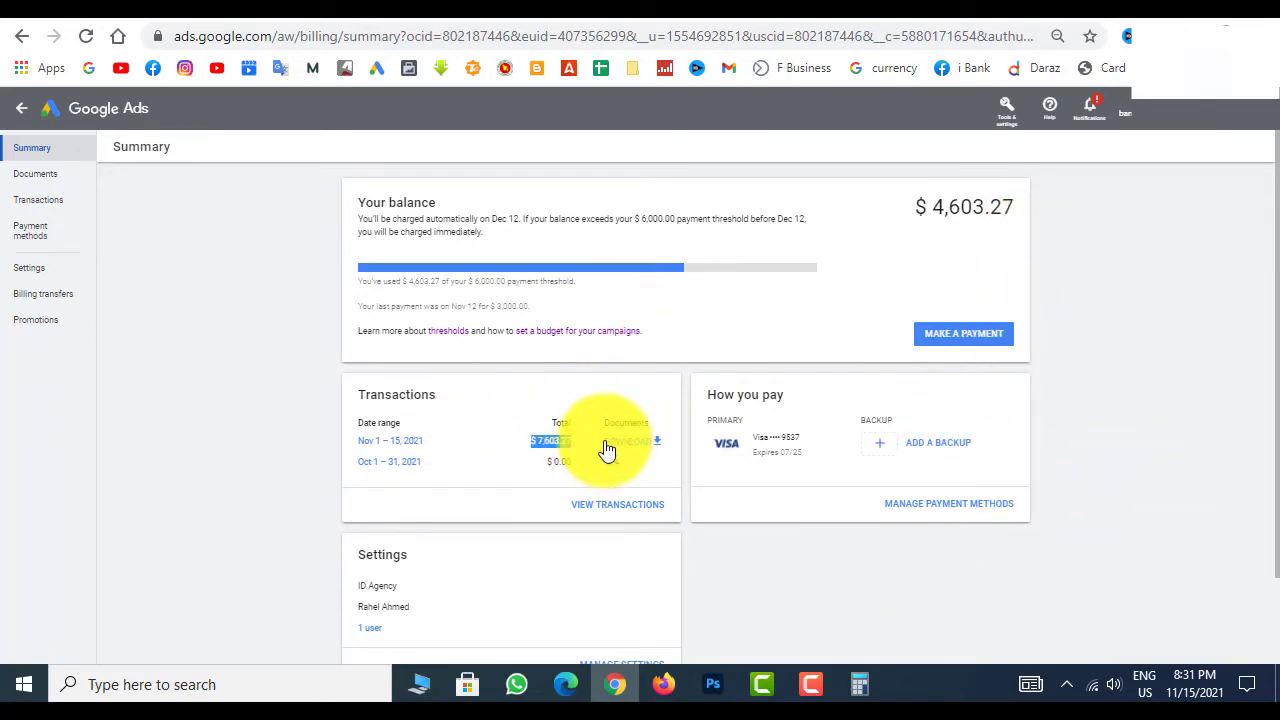
pyautogui.click(606, 449)
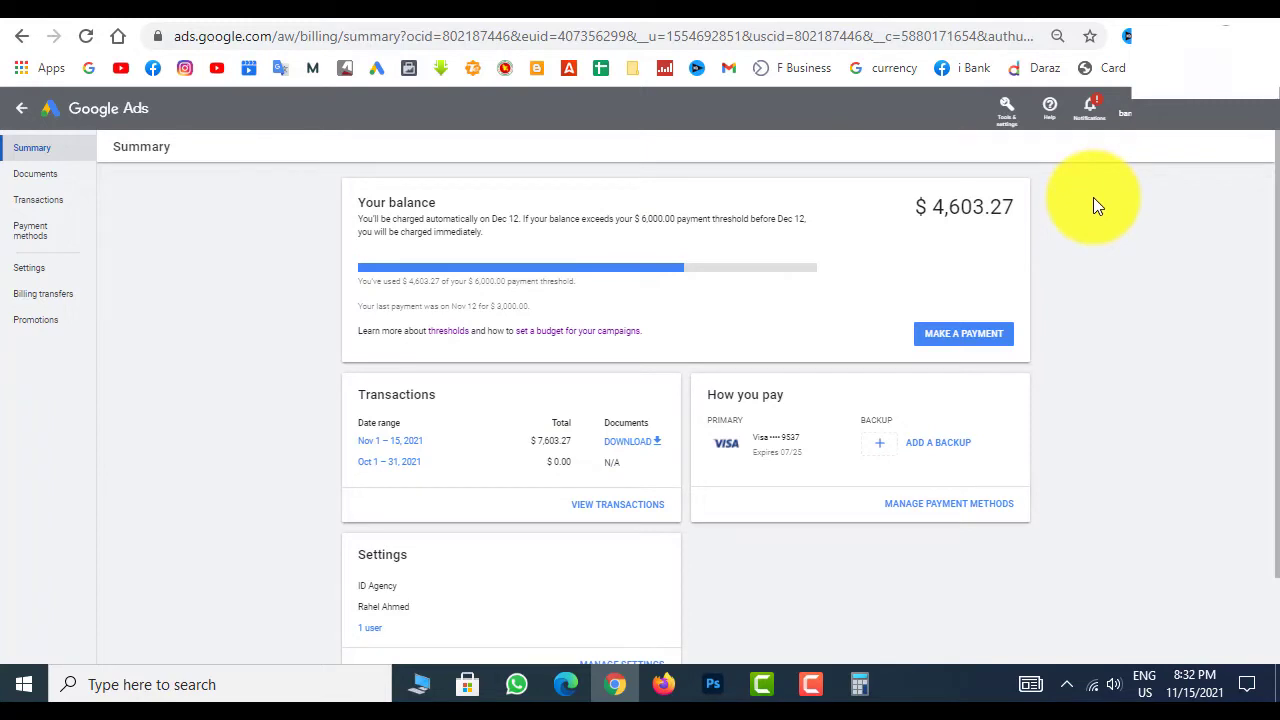
# - Review the account notification on the billing summary and dismiss it
pyautogui.click(1090, 118)
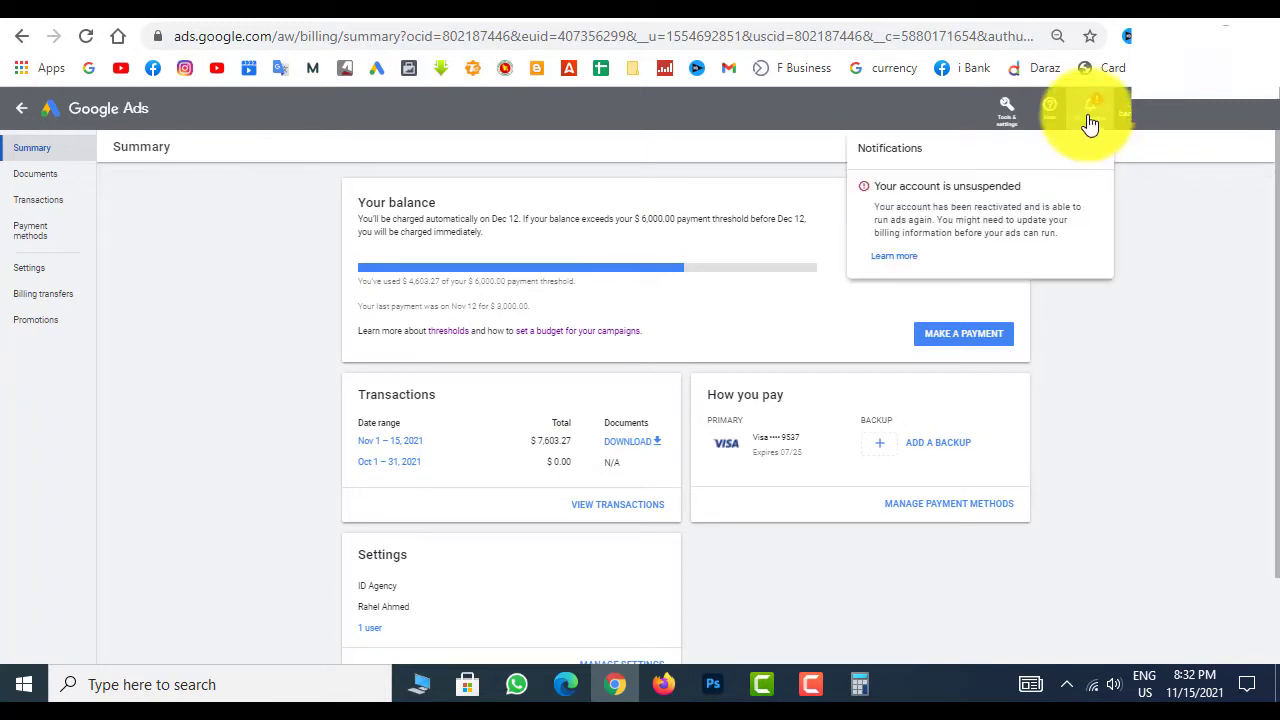
pyautogui.click(1090, 120)
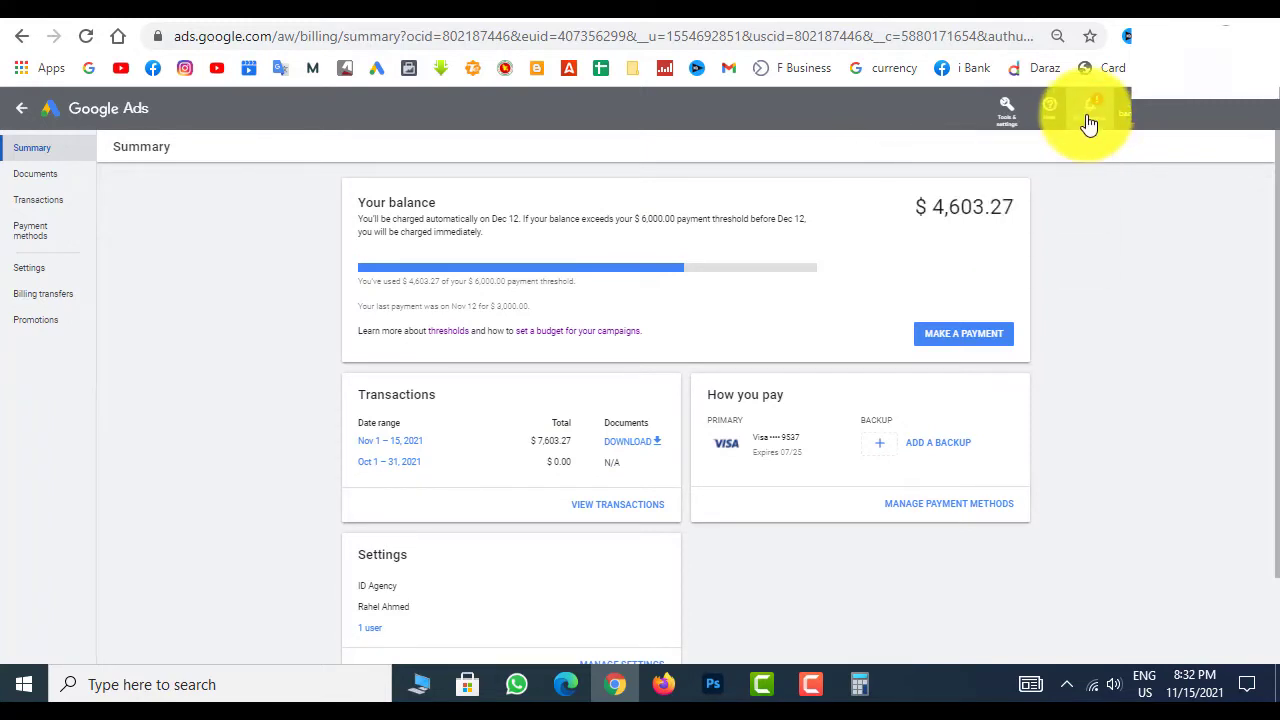
pyautogui.click(1090, 120)
pyautogui.click(1090, 120)
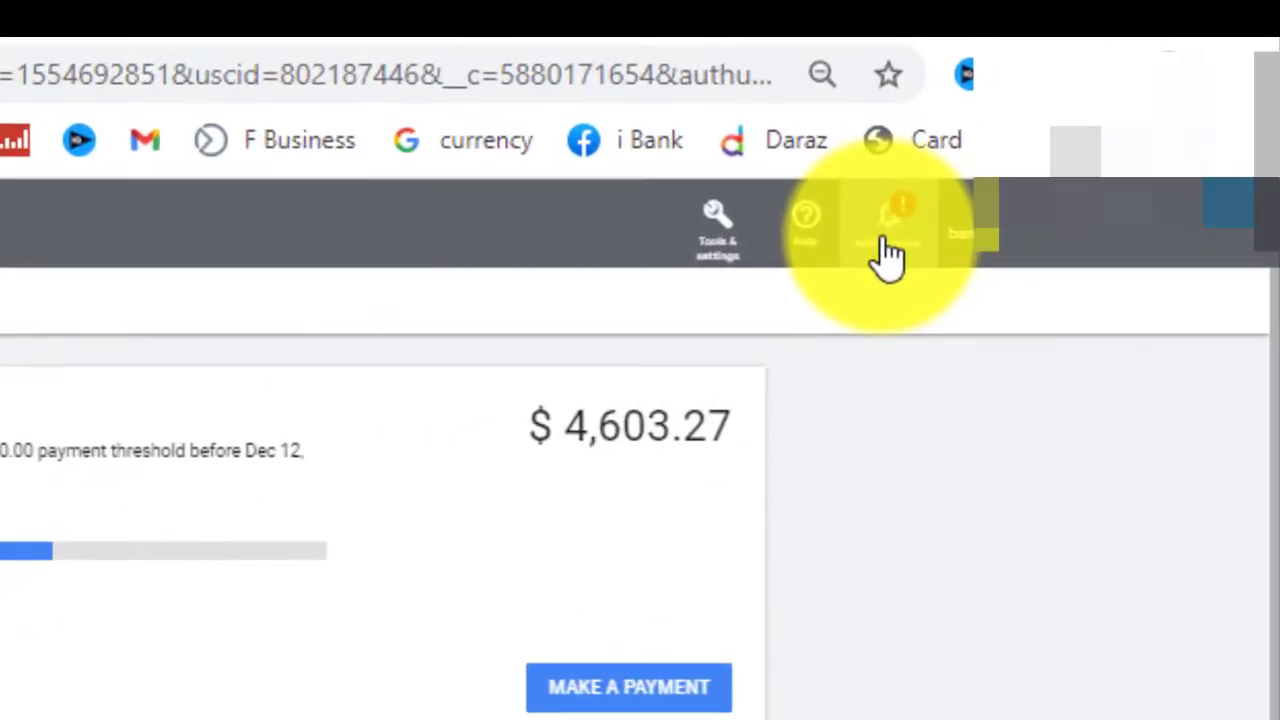
pyautogui.click(1090, 120)
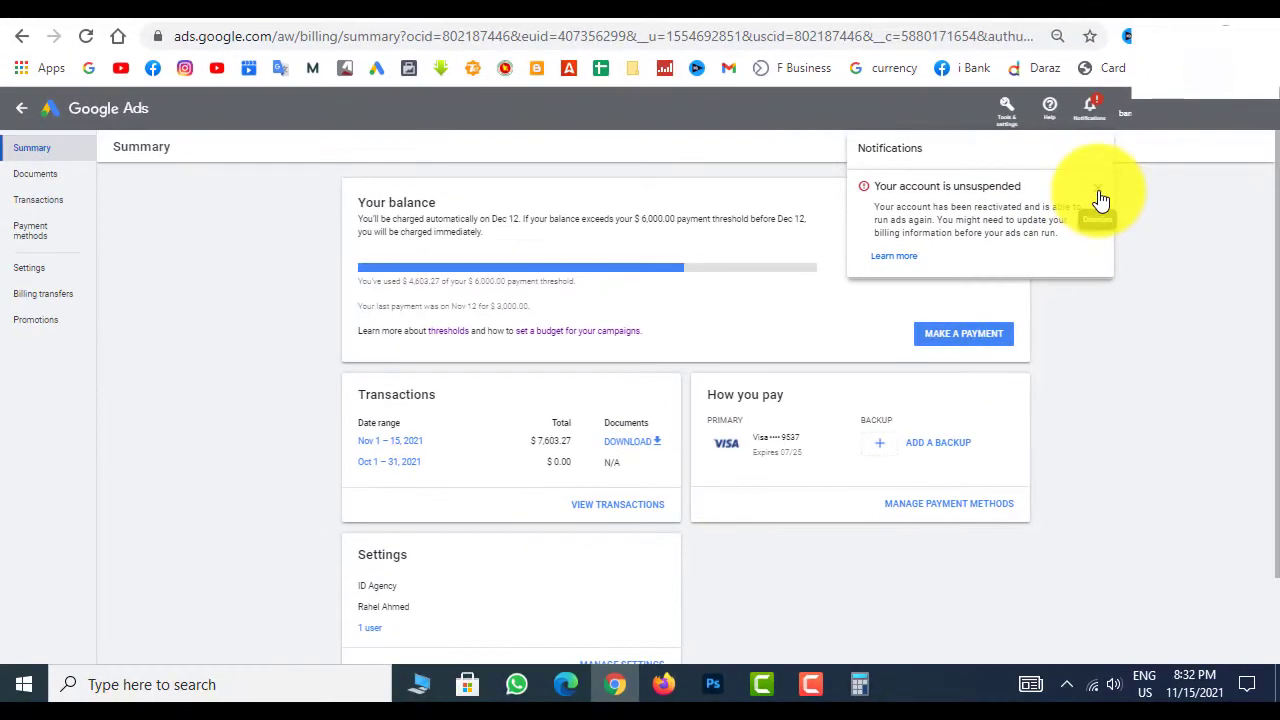
pyautogui.click(1100, 200)
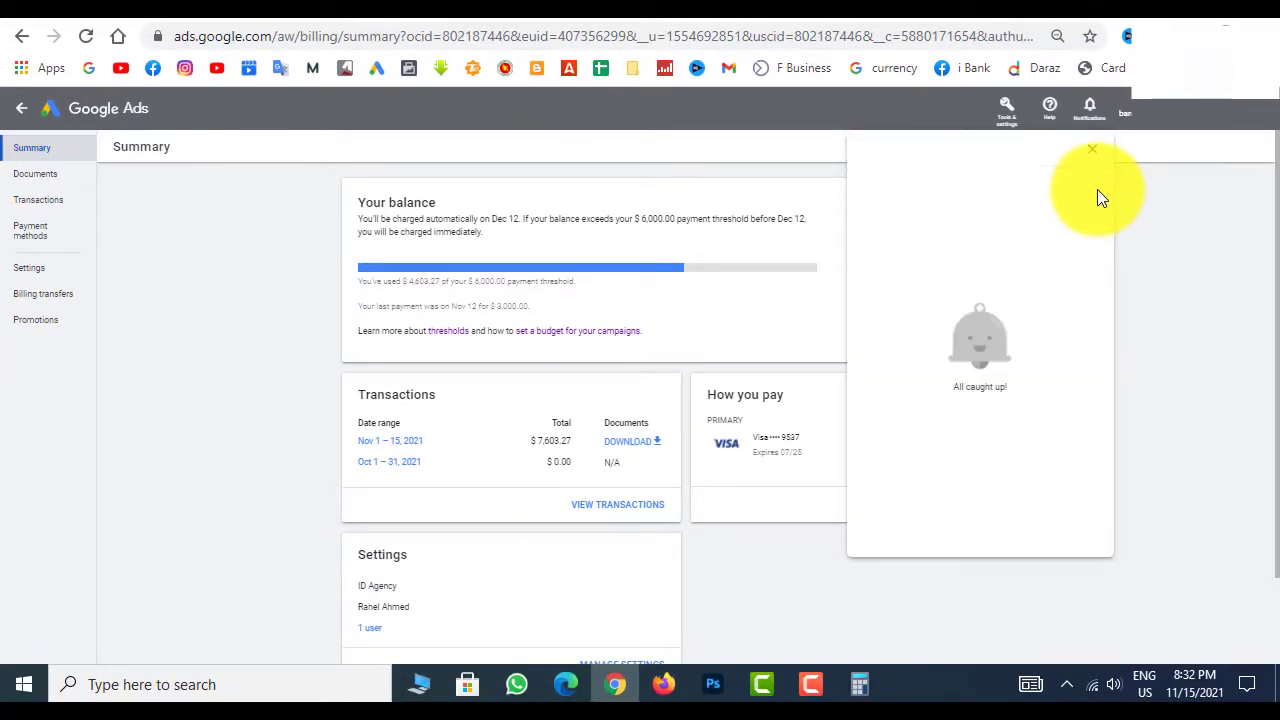
# - Compare the two Google Ads accounts in Firefox and Chrome, and examine the suspension reason in the Firefox account's banner
pyautogui.click(668, 688)
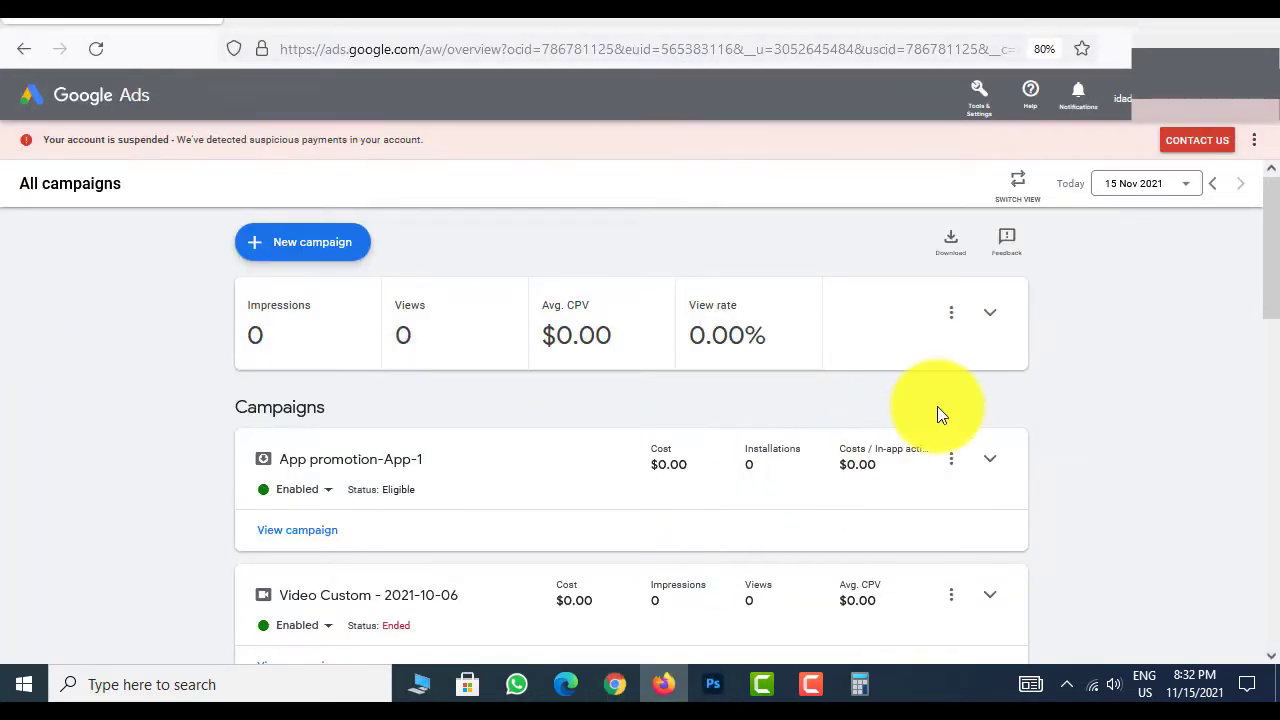
pyautogui.click(614, 684)
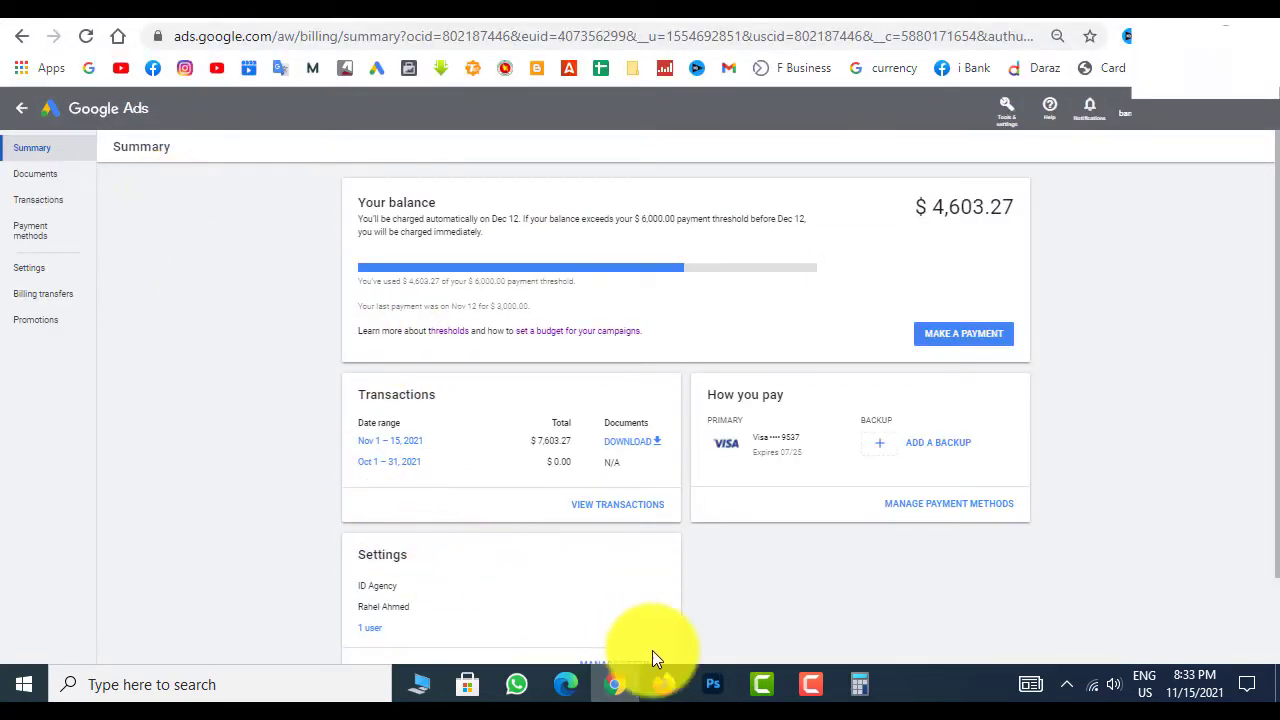
pyautogui.click(666, 684)
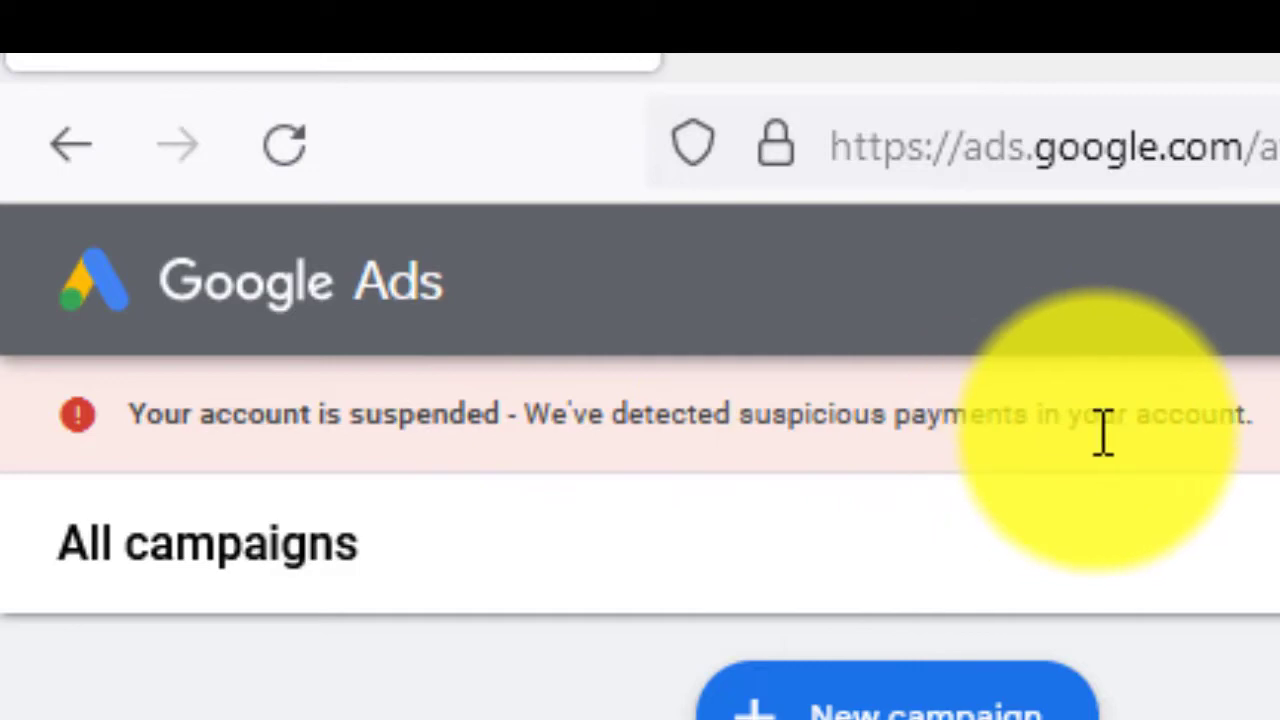
pyautogui.moveTo(1275, 455); pyautogui.dragTo(560, 450)
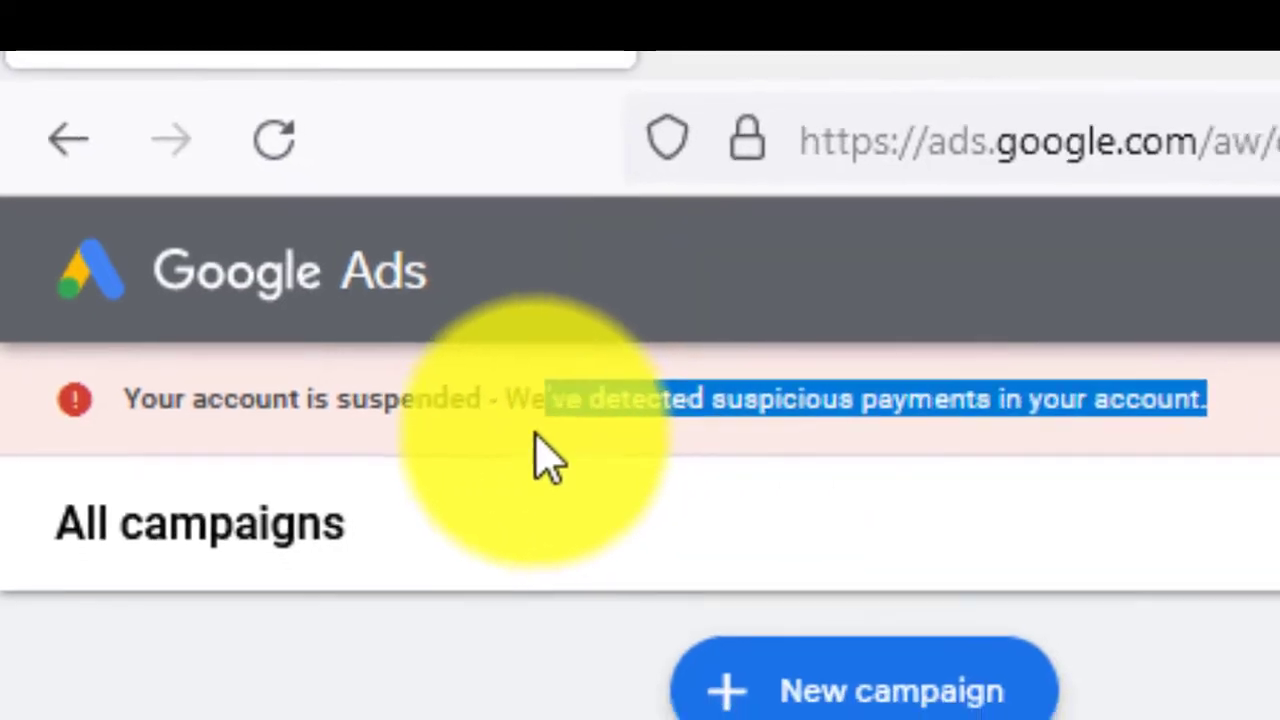
pyautogui.click(970, 455)
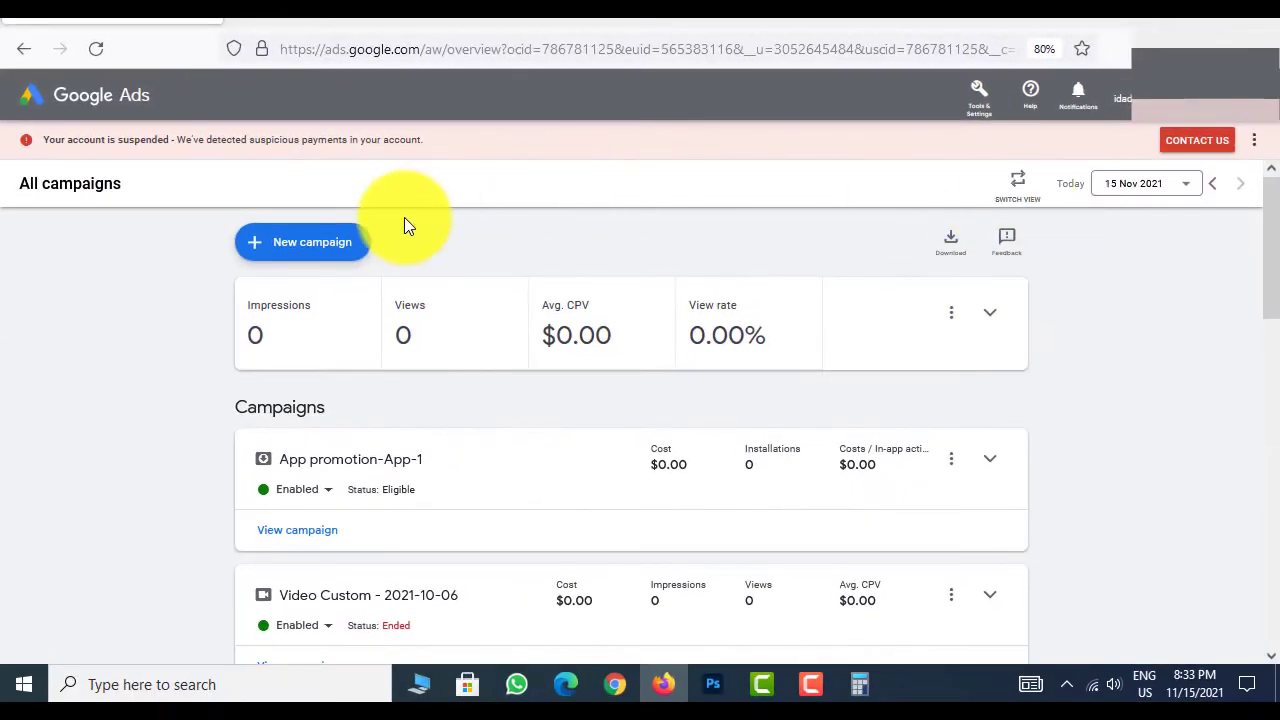
# - Open the contact help for the suspended account, read its suspicious payment heading, and follow the link to submit an appeal
pyautogui.click(1203, 146)
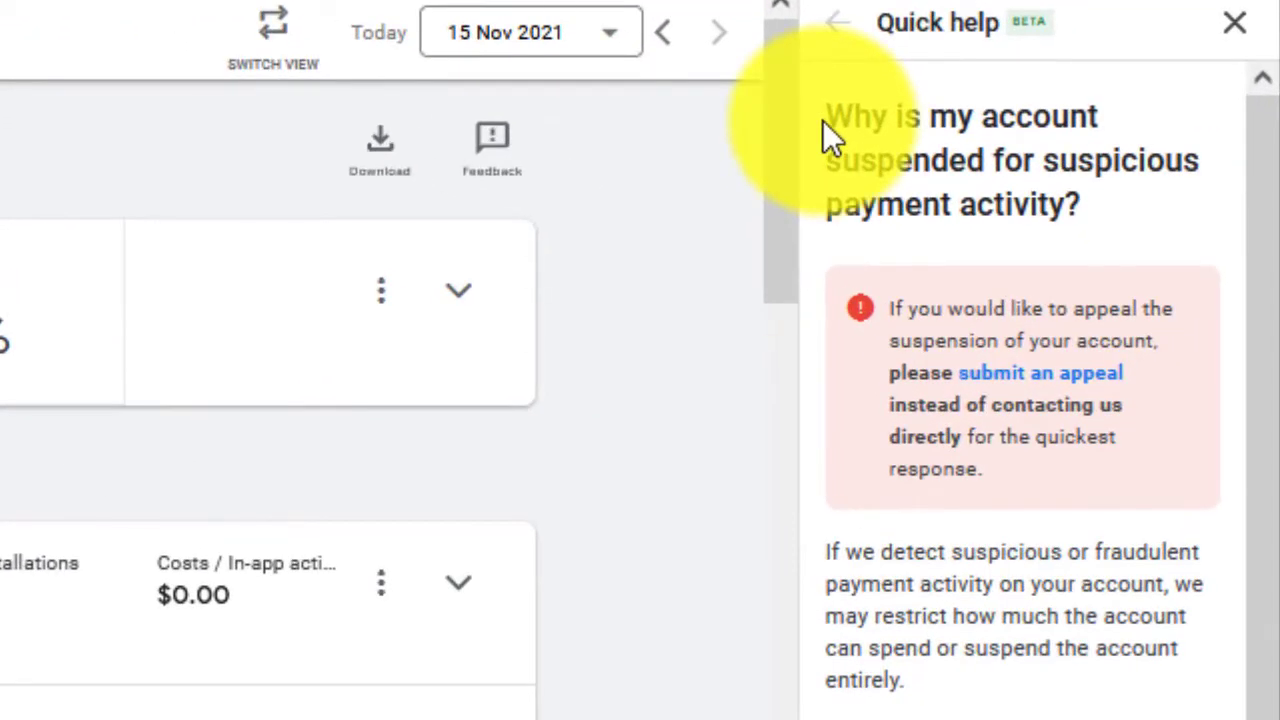
pyautogui.moveTo(834, 120); pyautogui.dragTo(1180, 177)
pyautogui.click(1080, 340)
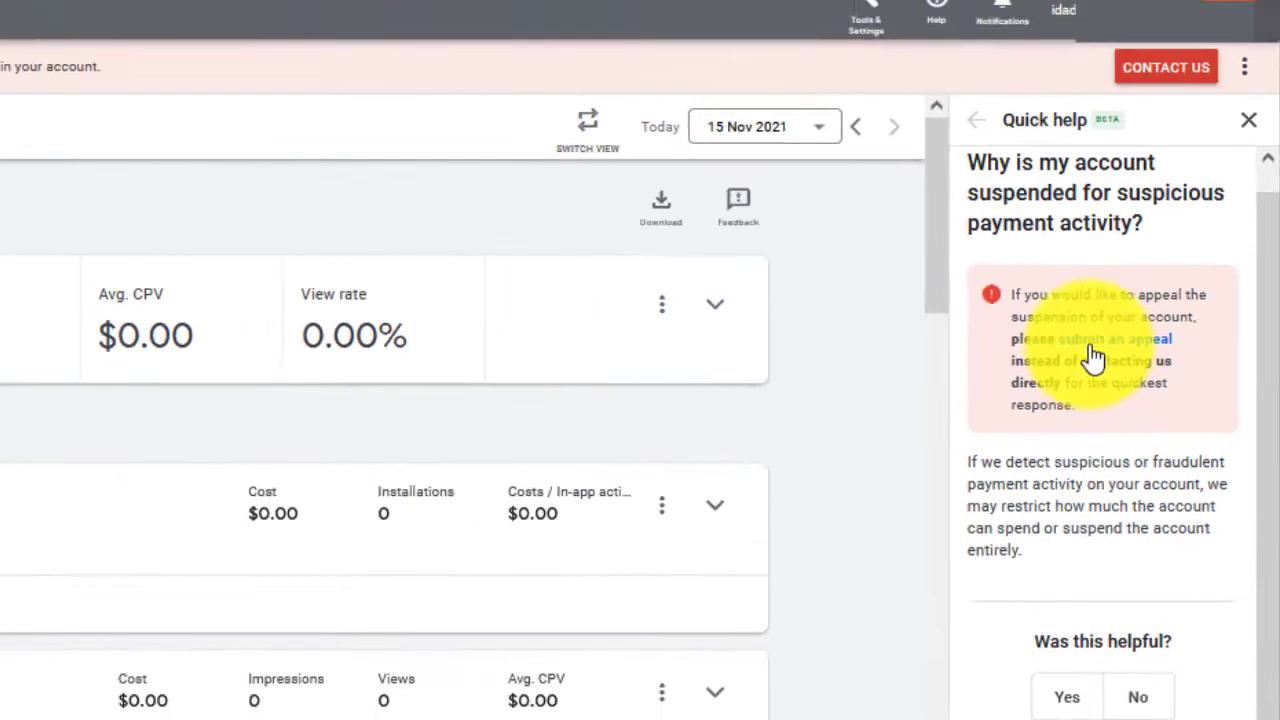
pyautogui.click(1093, 352)
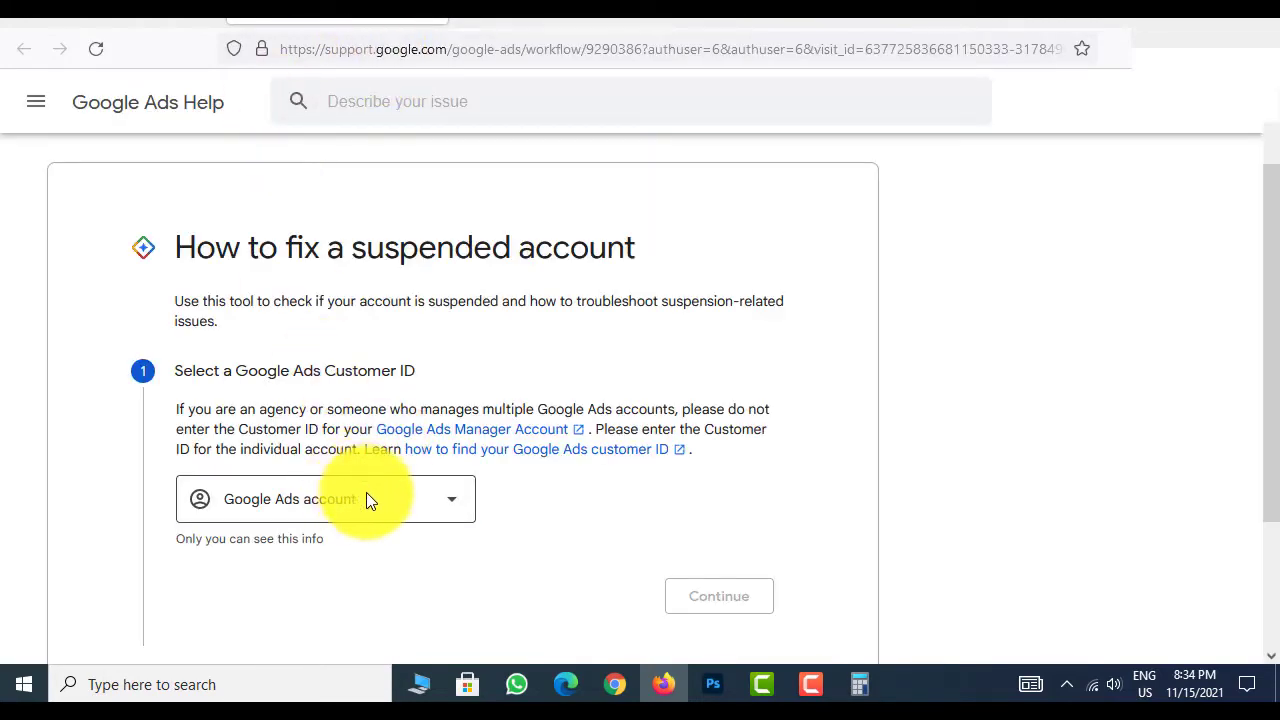
# - Select the suspended account's Google Ads customer ID in the suspension troubleshooter and continue to its suspension details
pyautogui.click(366, 498)
pyautogui.click(409, 560)
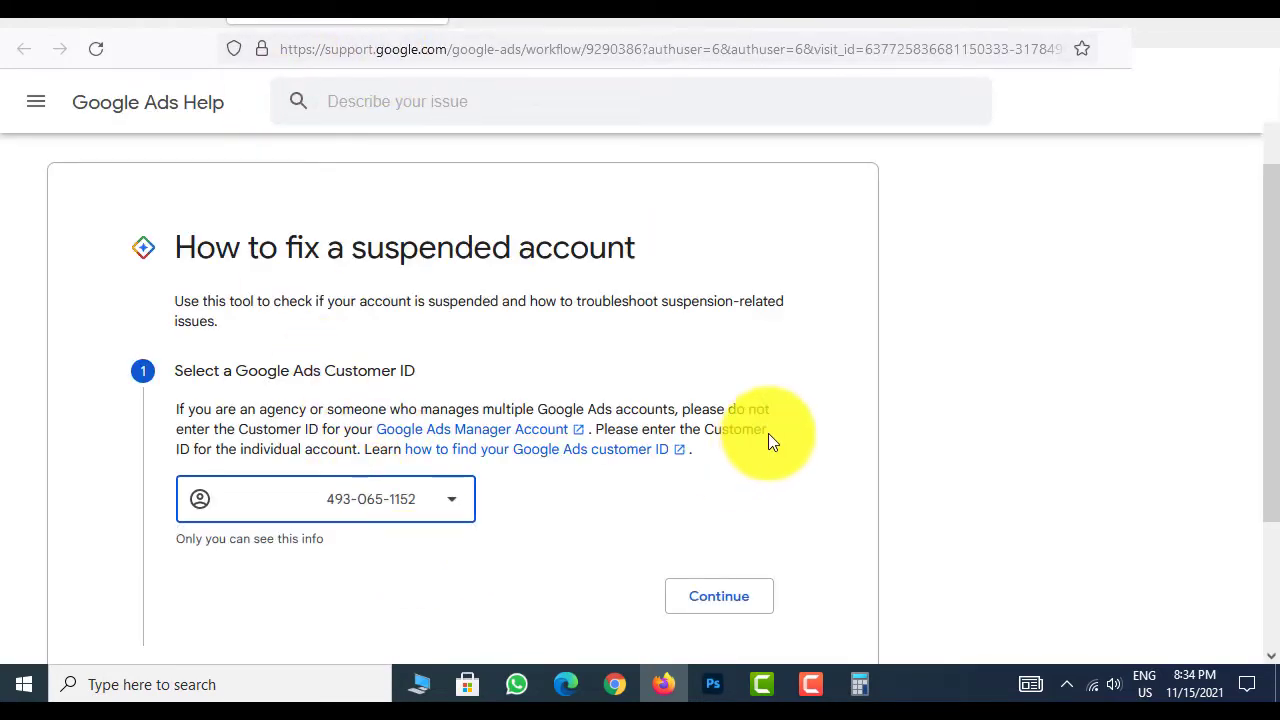
pyautogui.scroll(-2, 320, 420)
pyautogui.click(720, 410)
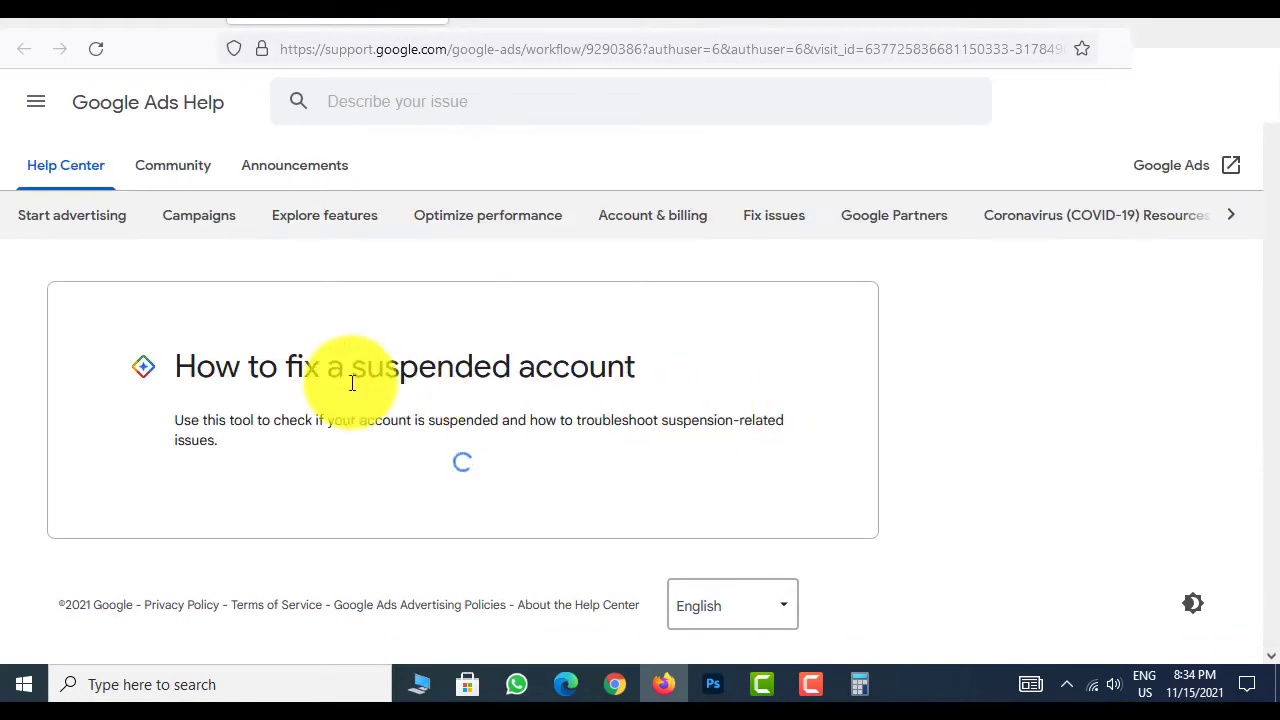
pyautogui.scroll(1, 296, 270)
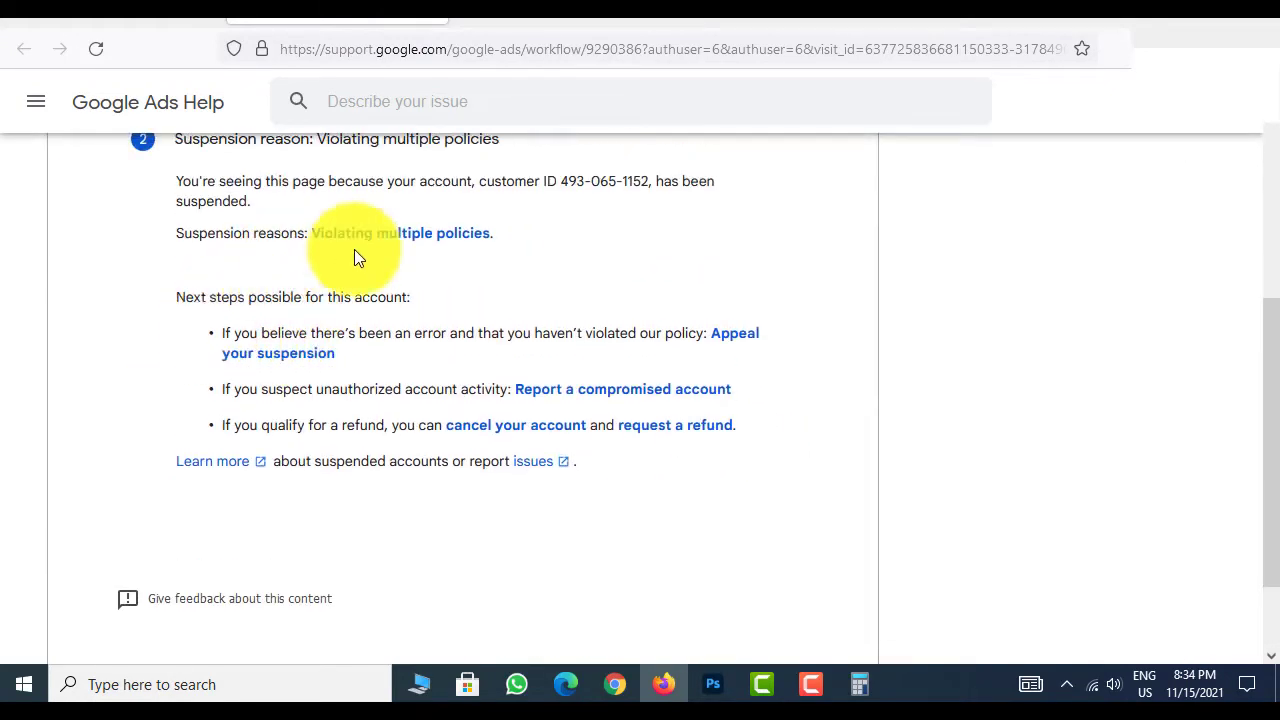
# - Read the suspension reason and the possible next steps listed for the suspended account
pyautogui.scroll(1, 354, 249)
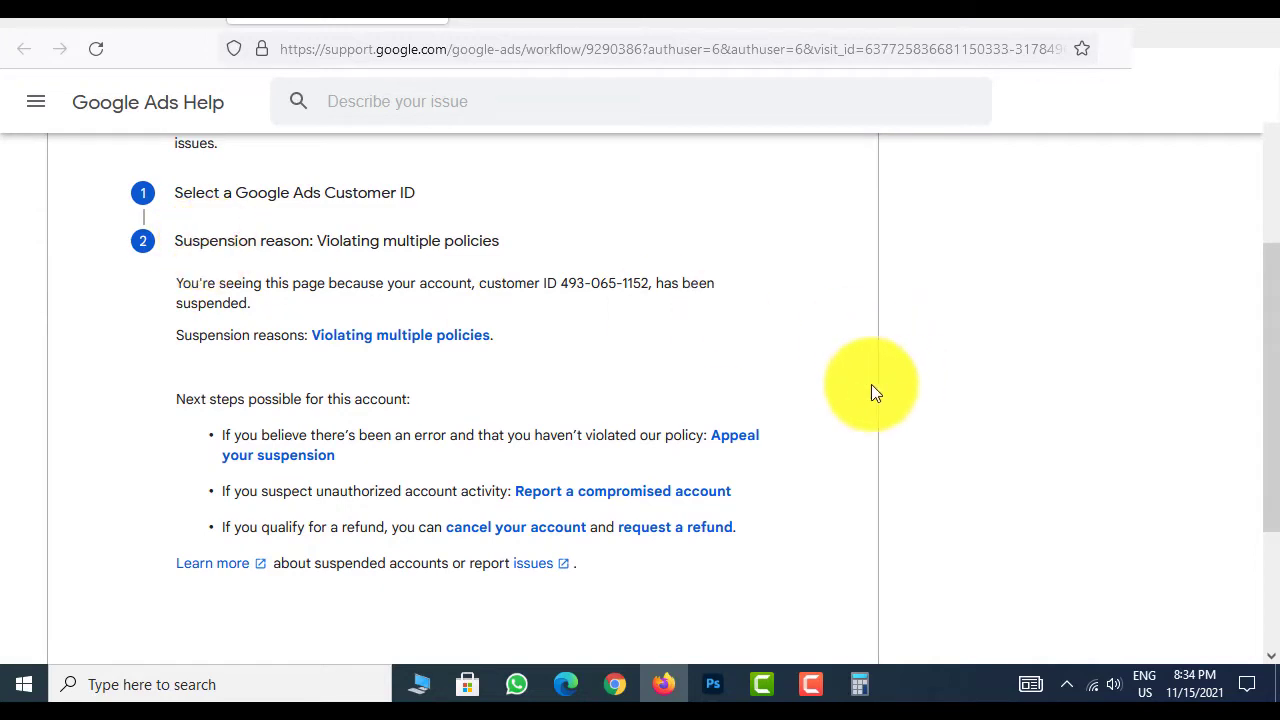
pyautogui.tripleClick(818, 357)
pyautogui.click(809, 349)
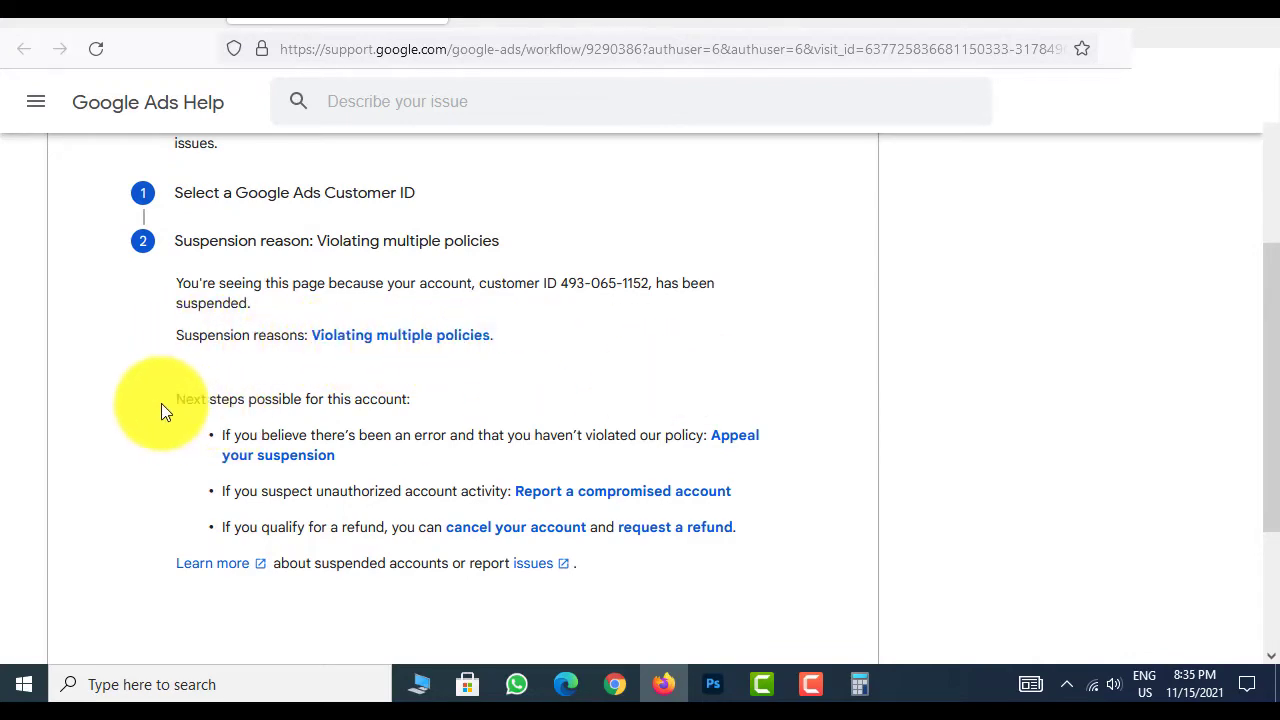
pyautogui.scroll(-2, 229, 371)
pyautogui.scroll(3, 146, 300)
pyautogui.scroll(-2, 191, 330)
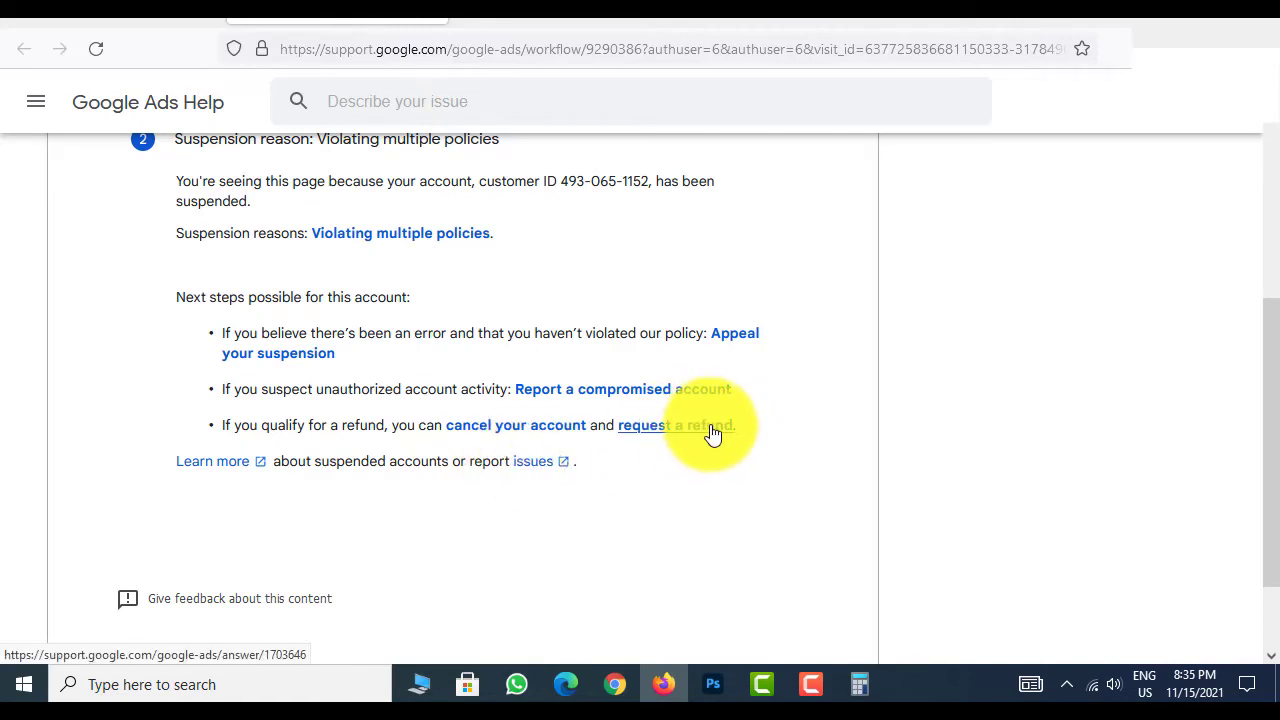
pyautogui.tripleClick(845, 309)
pyautogui.click(792, 340)
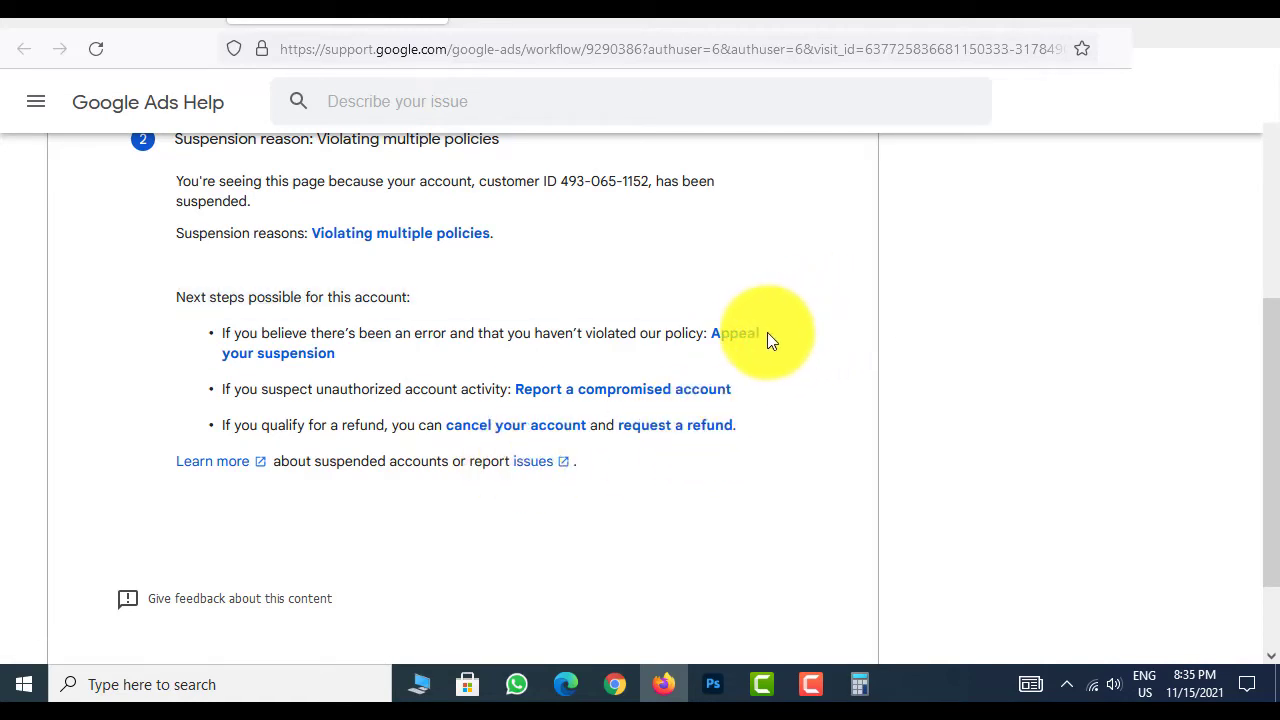
# - Open the "Appeal your suspension" form in a separate tab and review its introduction and contact fields
pyautogui.rightClick(737, 338)
pyautogui.click(777, 351)
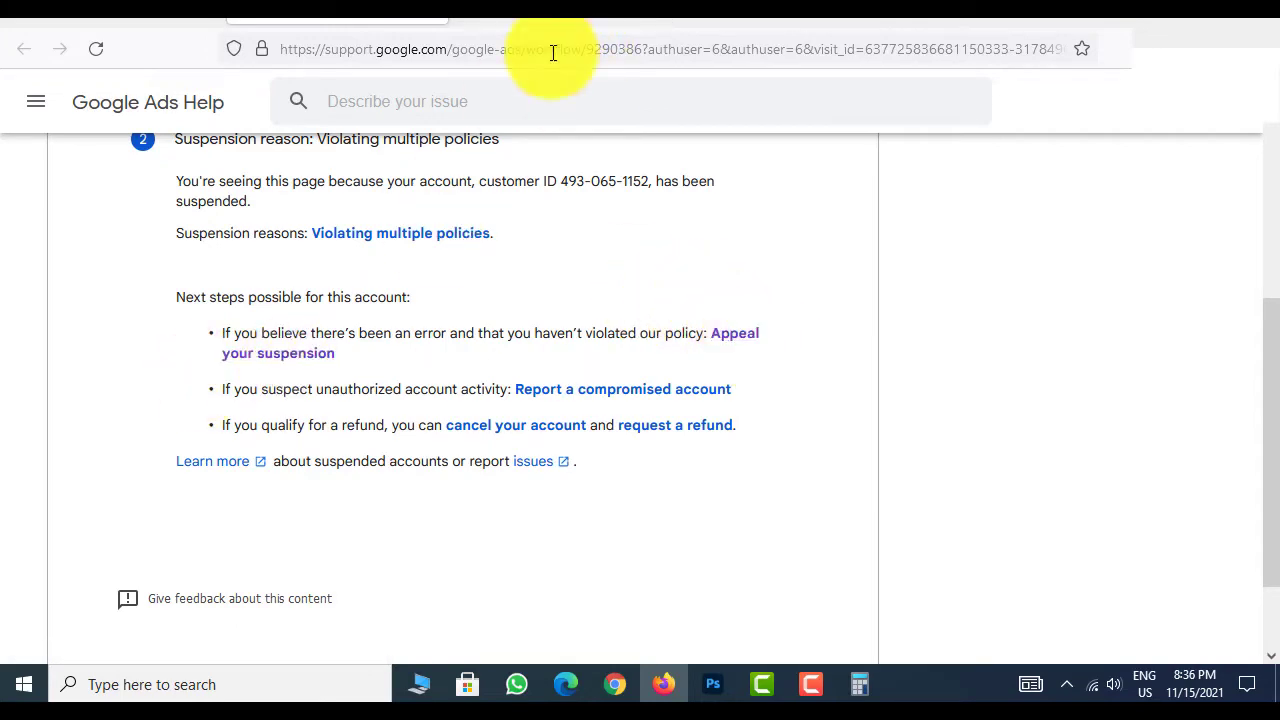
pyautogui.scroll(-4, 526, 265)
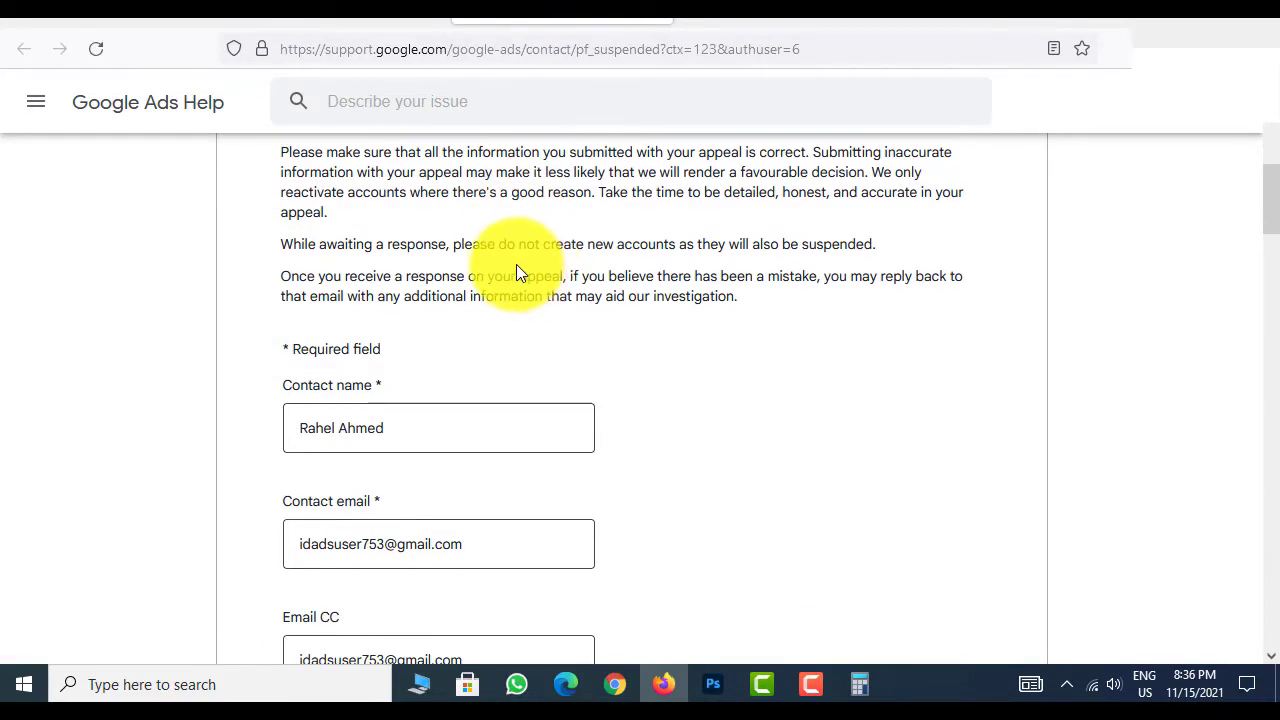
pyautogui.scroll(-2, 515, 264)
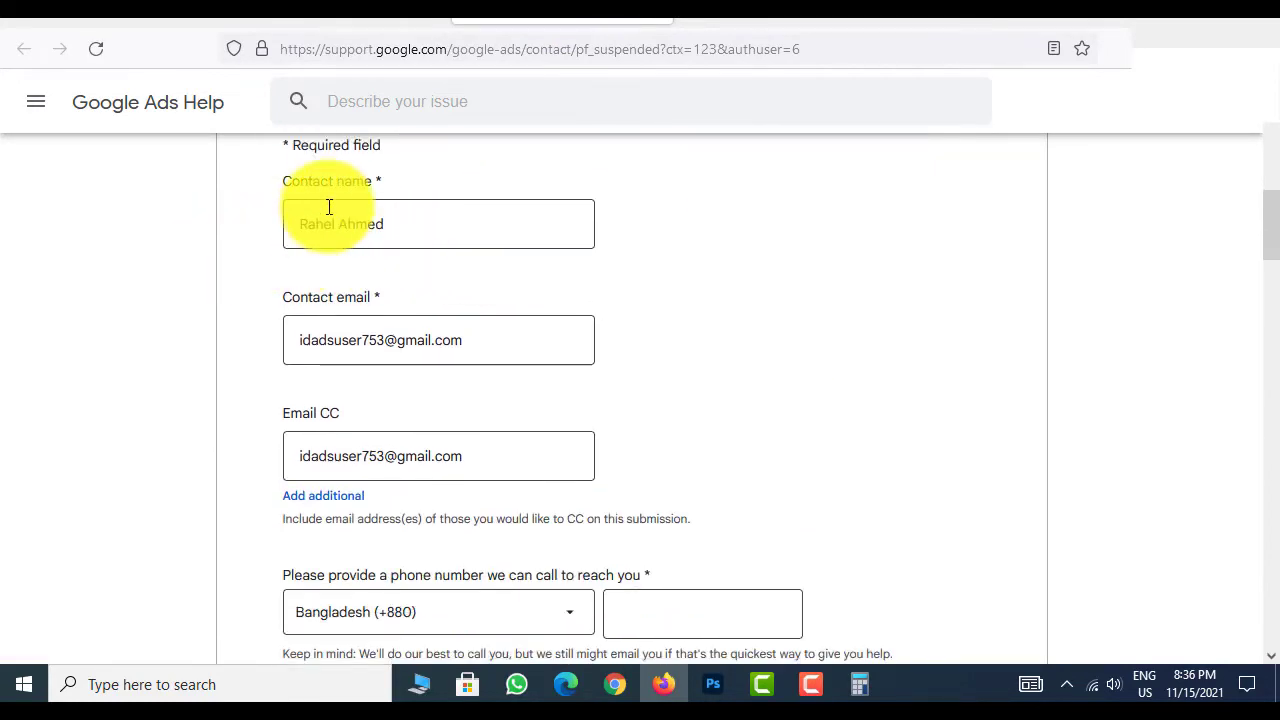
pyautogui.press('Return')
pyautogui.scroll(1, 329, 209)
pyautogui.scroll(-1, 360, 286)
pyautogui.scroll(-2, 320, 325)
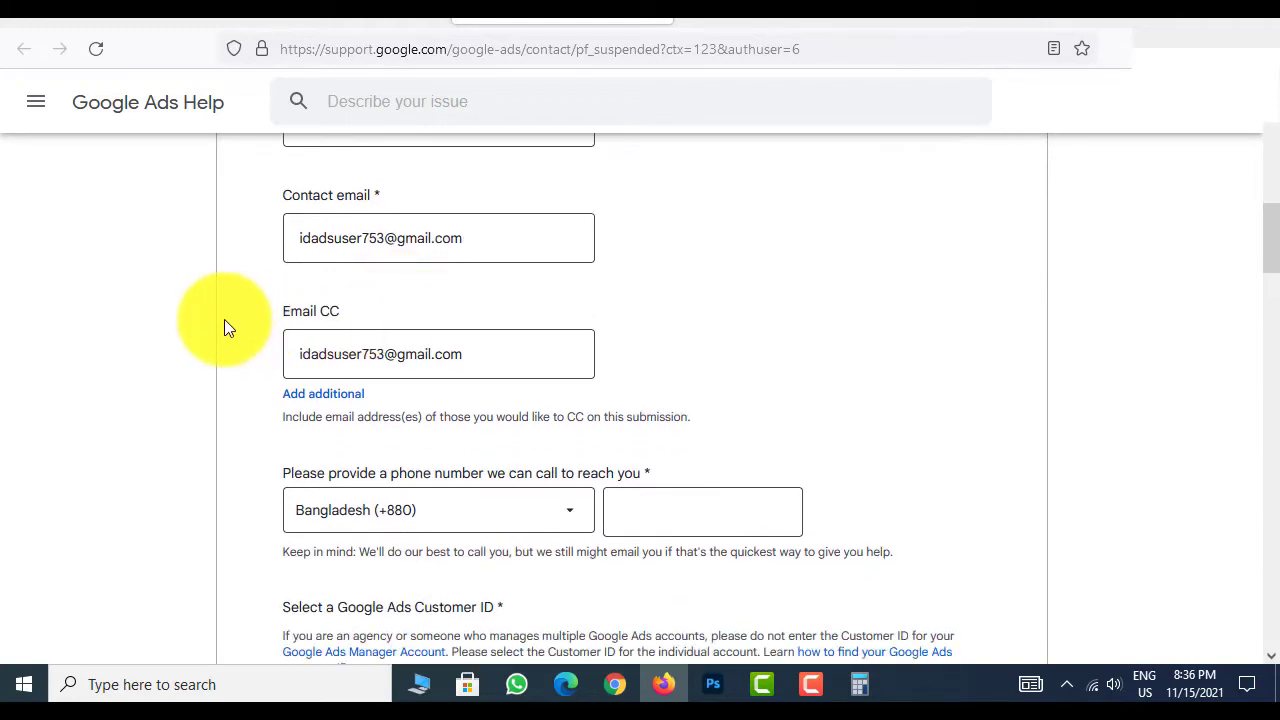
pyautogui.scroll(-2, 386, 343)
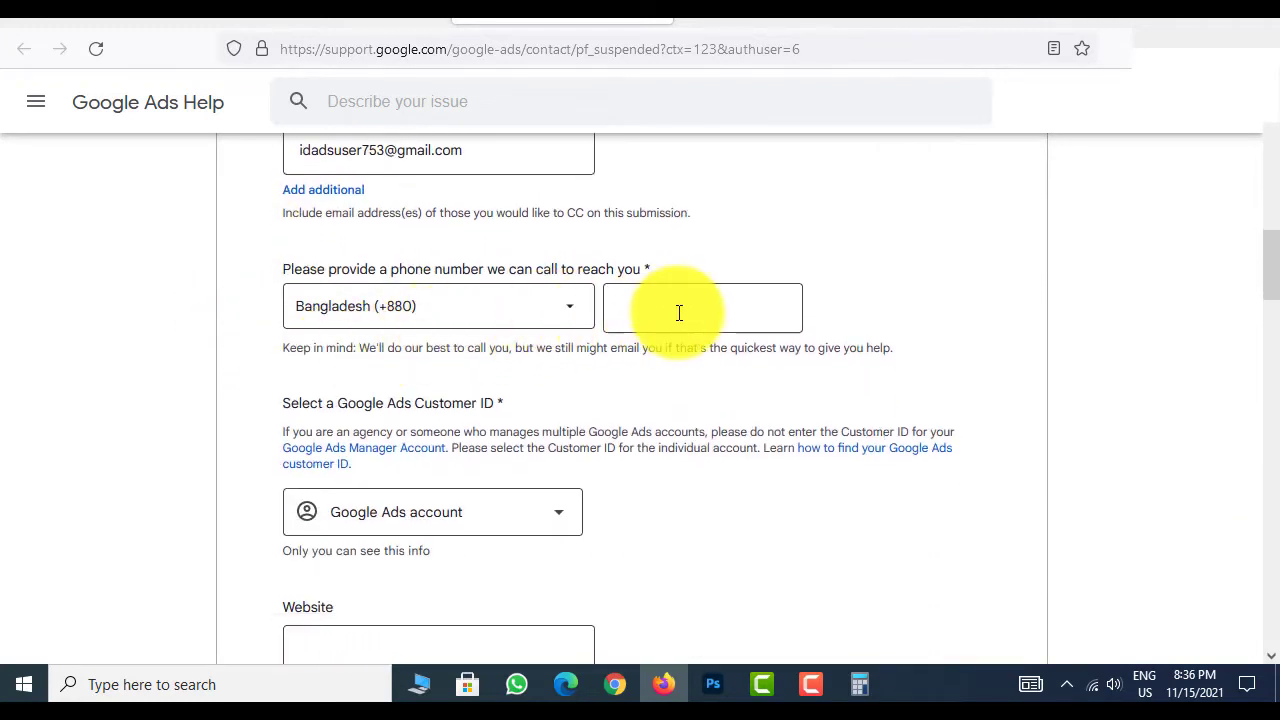
# - Select the suspended account's Google Ads customer ID in the appeal form
pyautogui.scroll(-2, 469, 389)
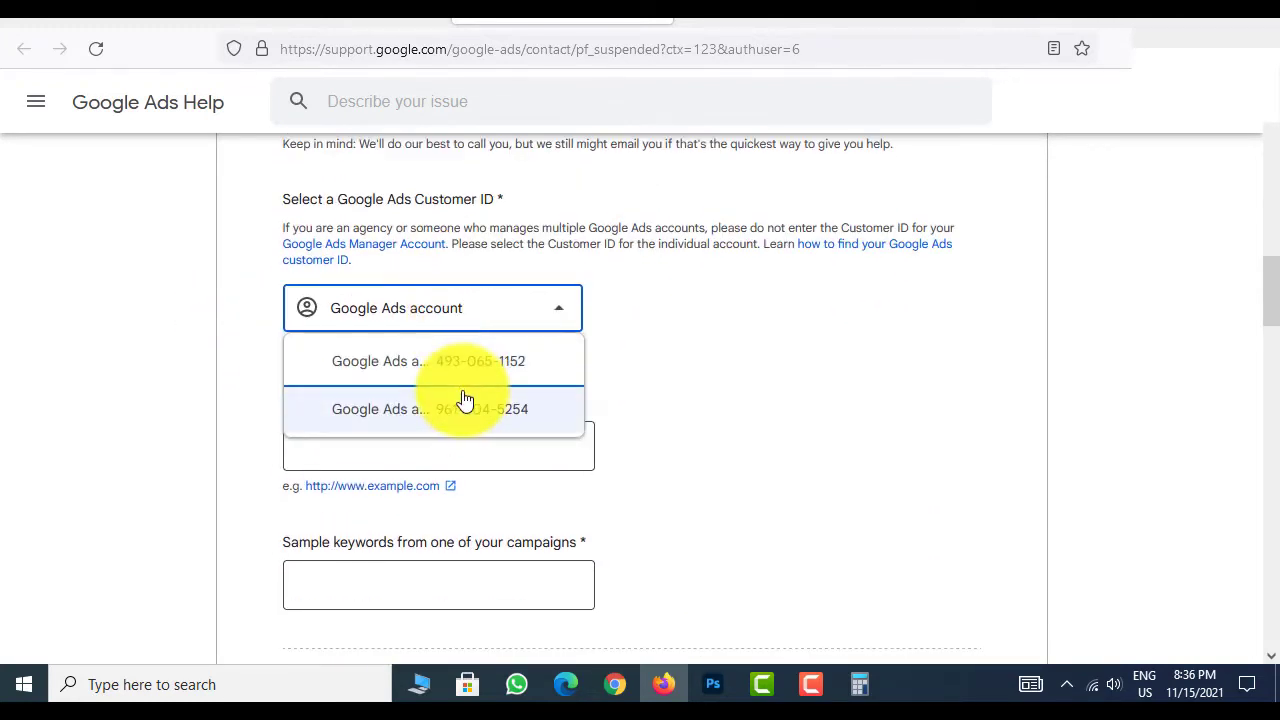
pyautogui.click(486, 371)
pyautogui.scroll(-2, 400, 300)
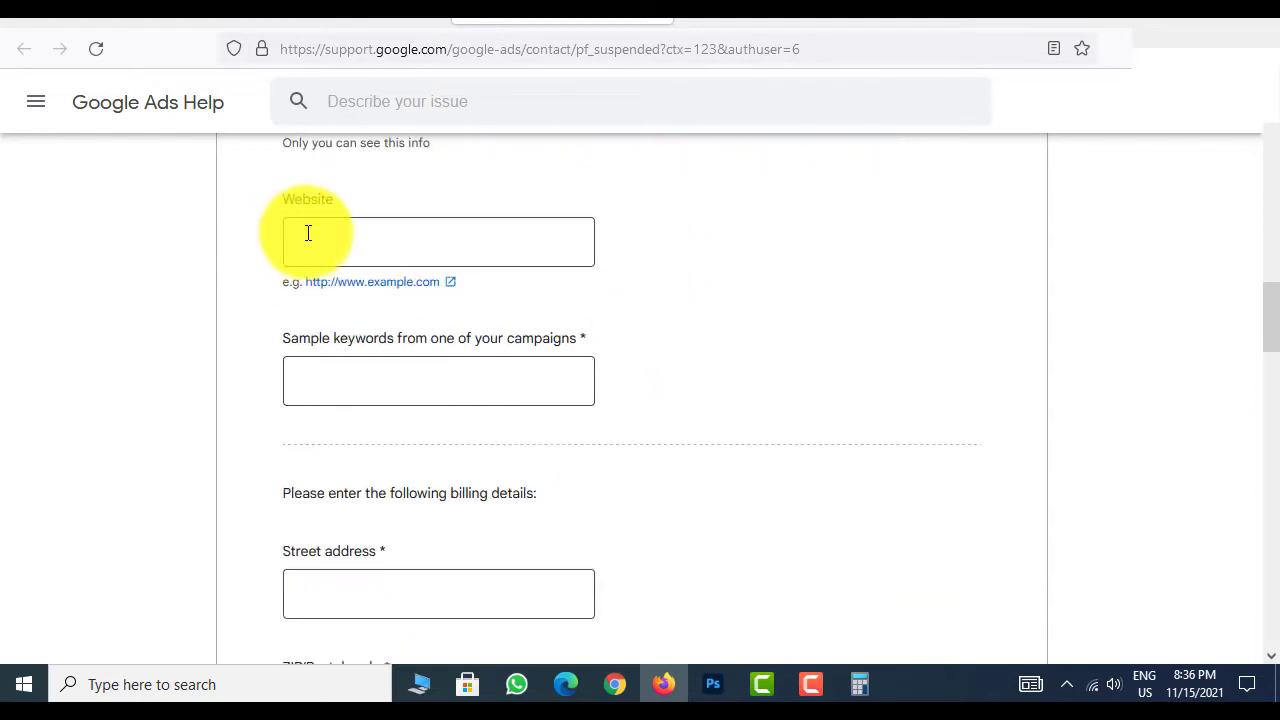
# - Examine the website, sample keywords and billing address fields of the appeal form
pyautogui.click(315, 242)
pyautogui.scroll(-3, 350, 360)
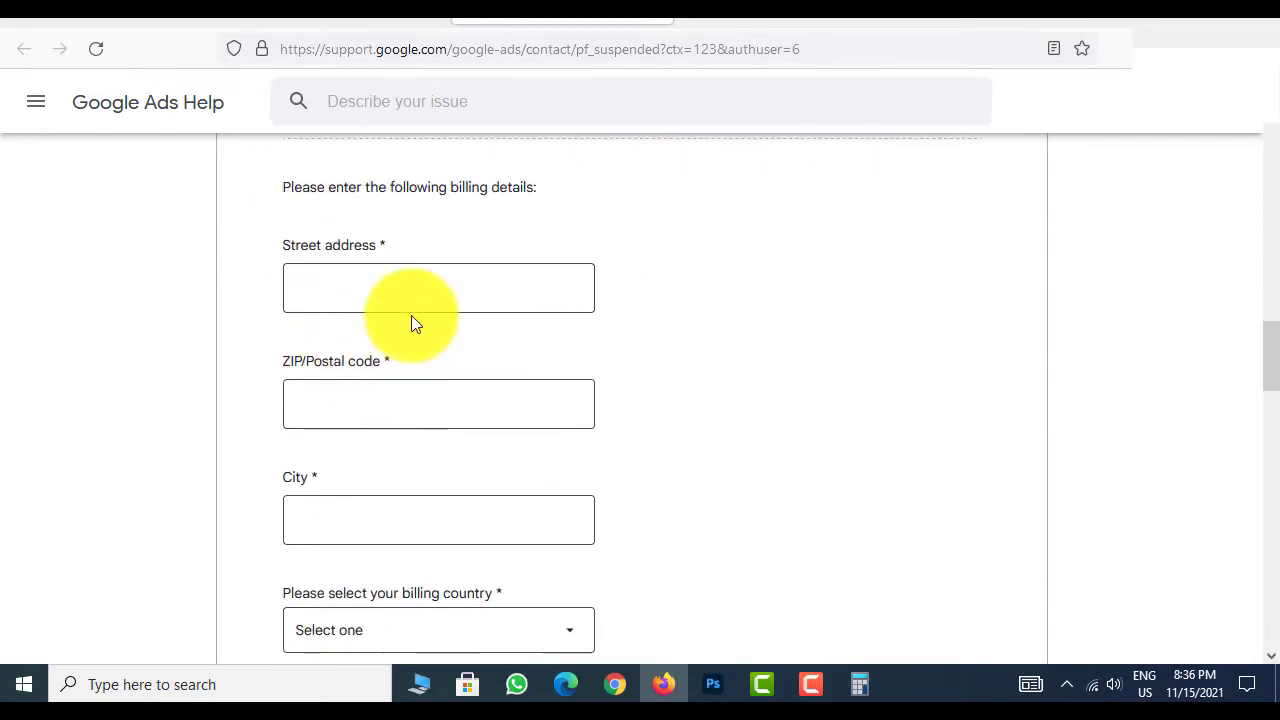
pyautogui.click(317, 288)
pyautogui.click(373, 390)
pyautogui.scroll(-1, 320, 386)
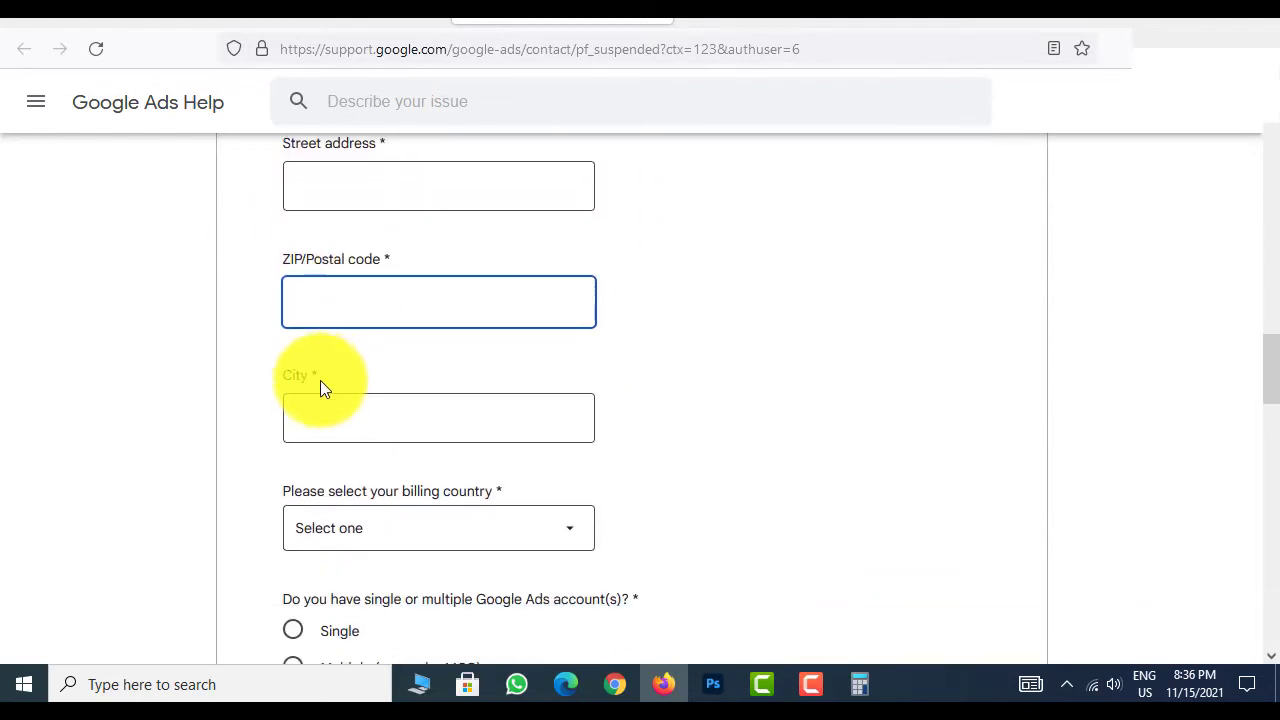
pyautogui.click(379, 391)
pyautogui.scroll(-3, 379, 391)
pyautogui.click(360, 229)
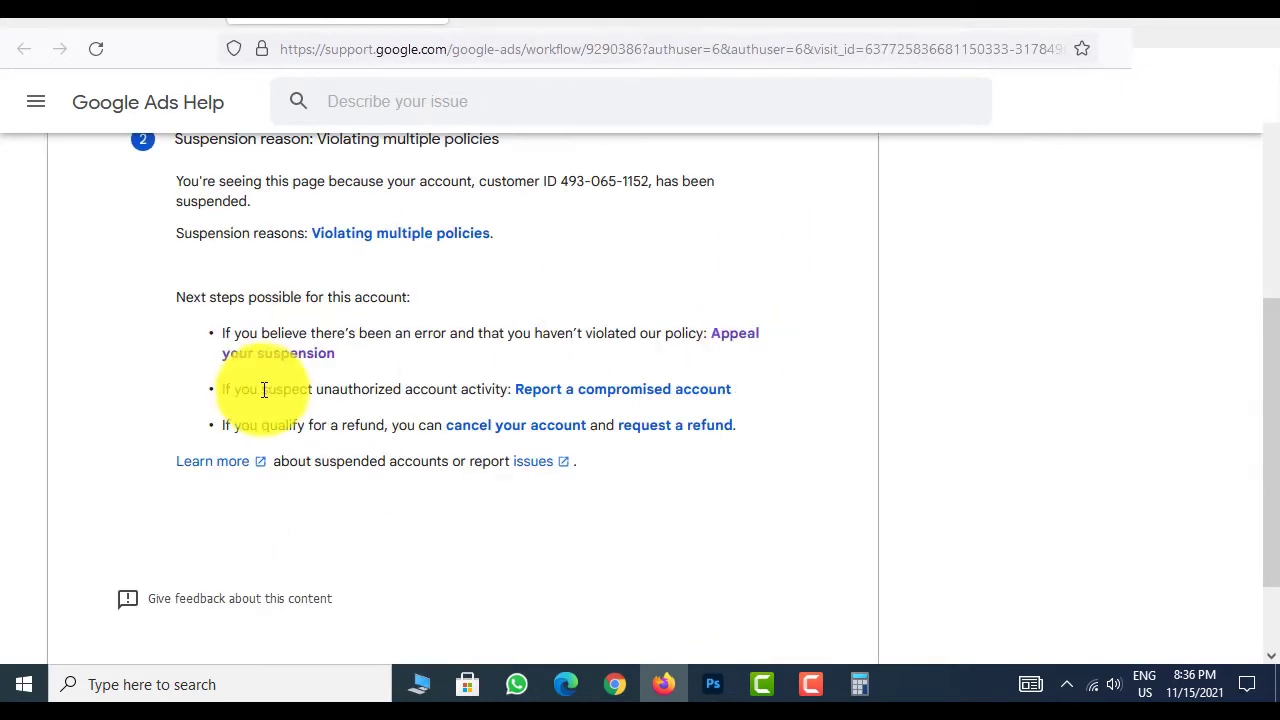
pyautogui.click(528, 14)
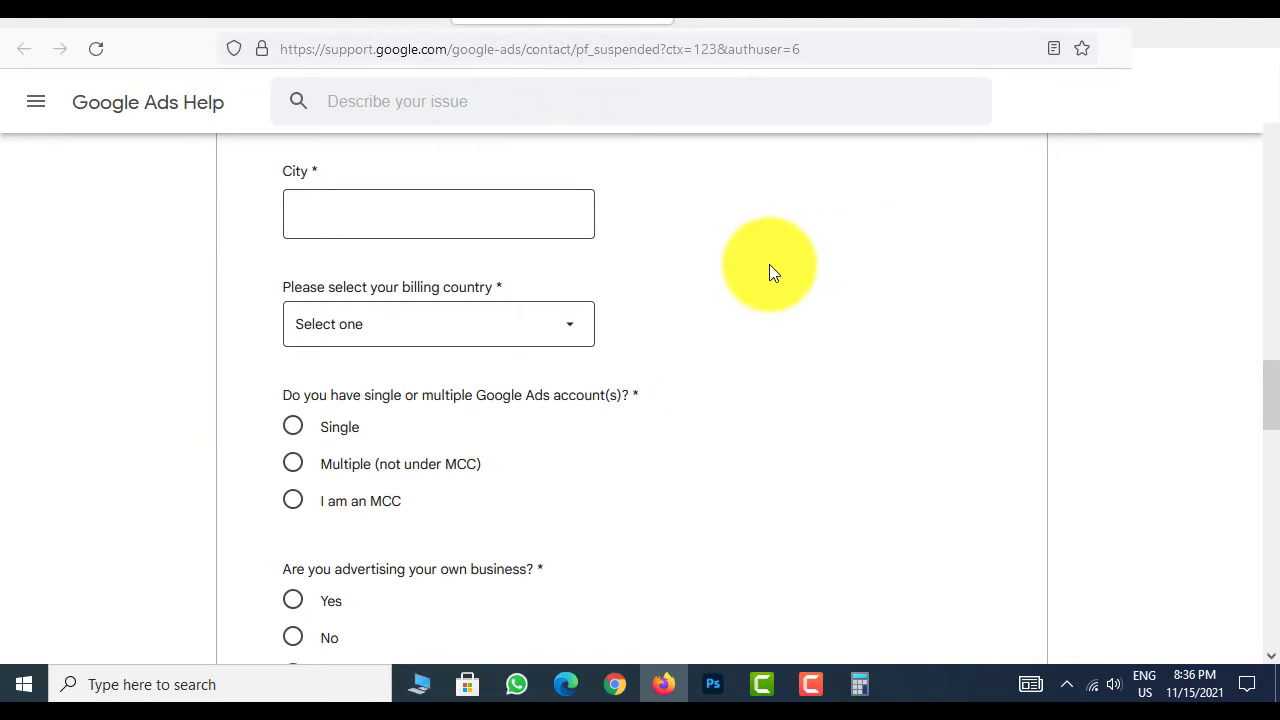
# - Examine the appeal form's questions on account type, business ownership and payment option, and browse the list of countries served
pyautogui.scroll(-1, 761, 270)
pyautogui.scroll(-3, 760, 273)
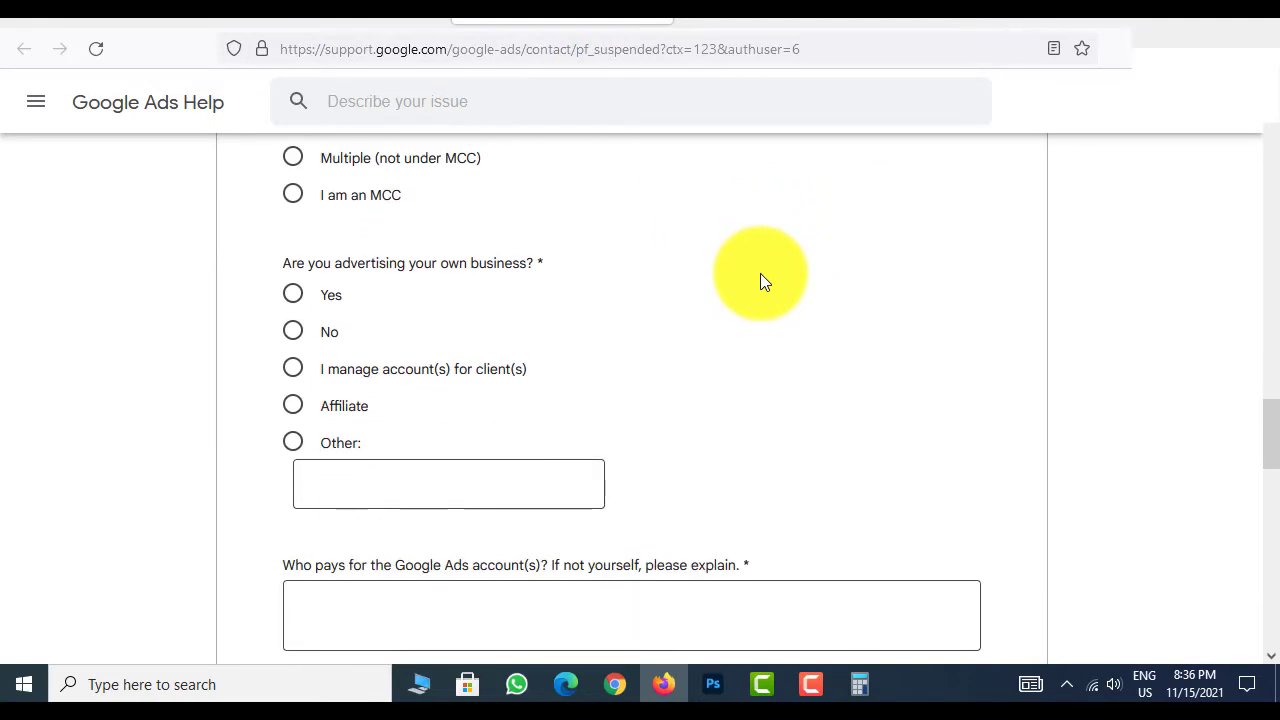
pyautogui.scroll(2, 760, 273)
pyautogui.scroll(-6, 748, 273)
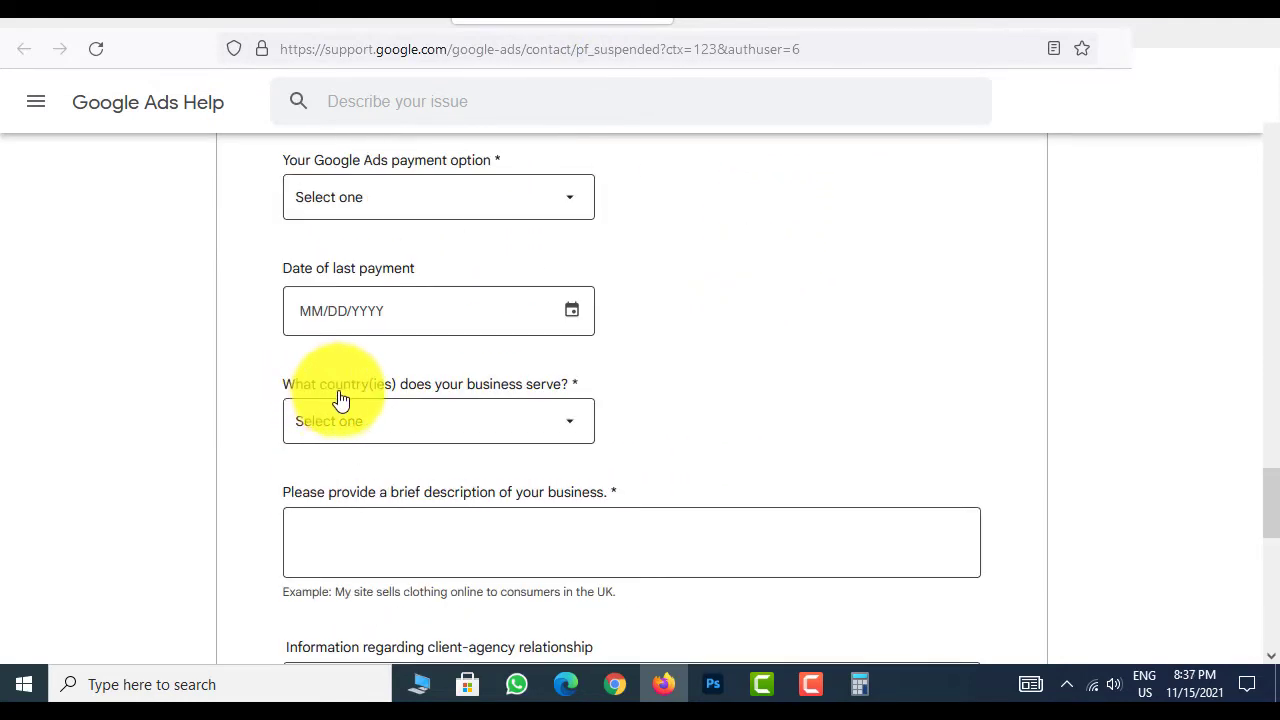
pyautogui.click(544, 421)
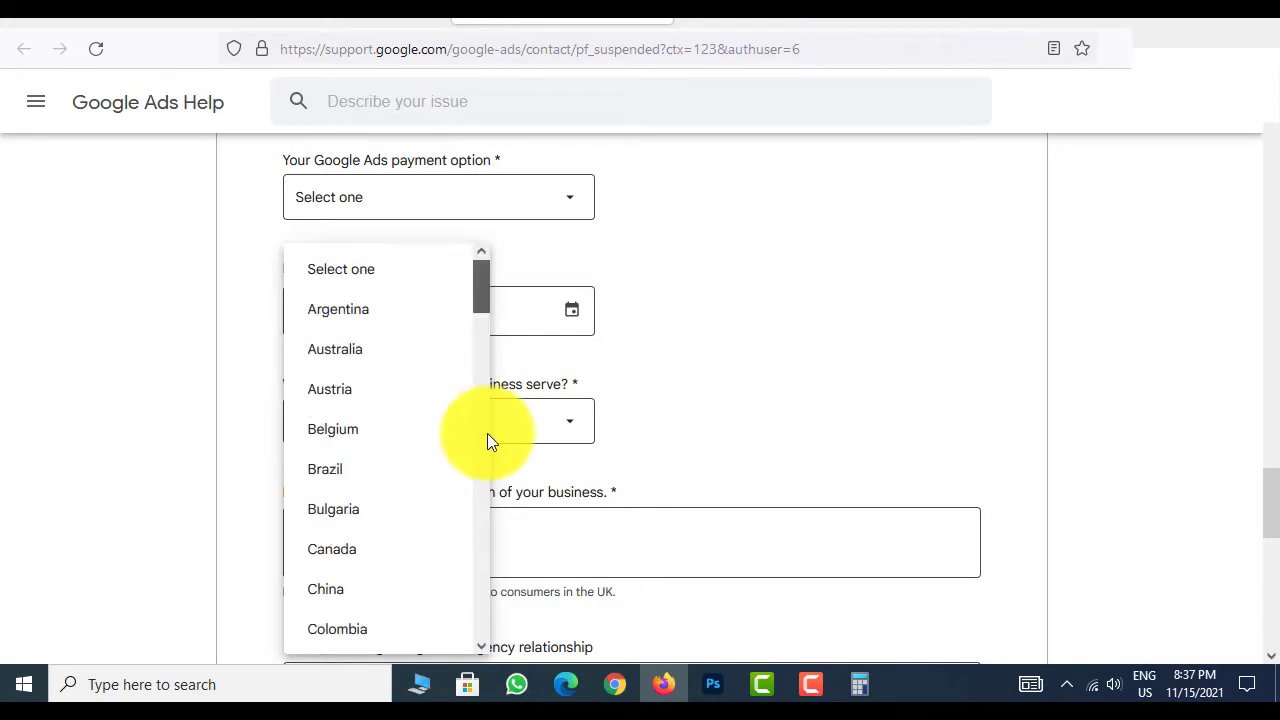
pyautogui.scroll(-10, 487, 434)
pyautogui.scroll(10, 358, 268)
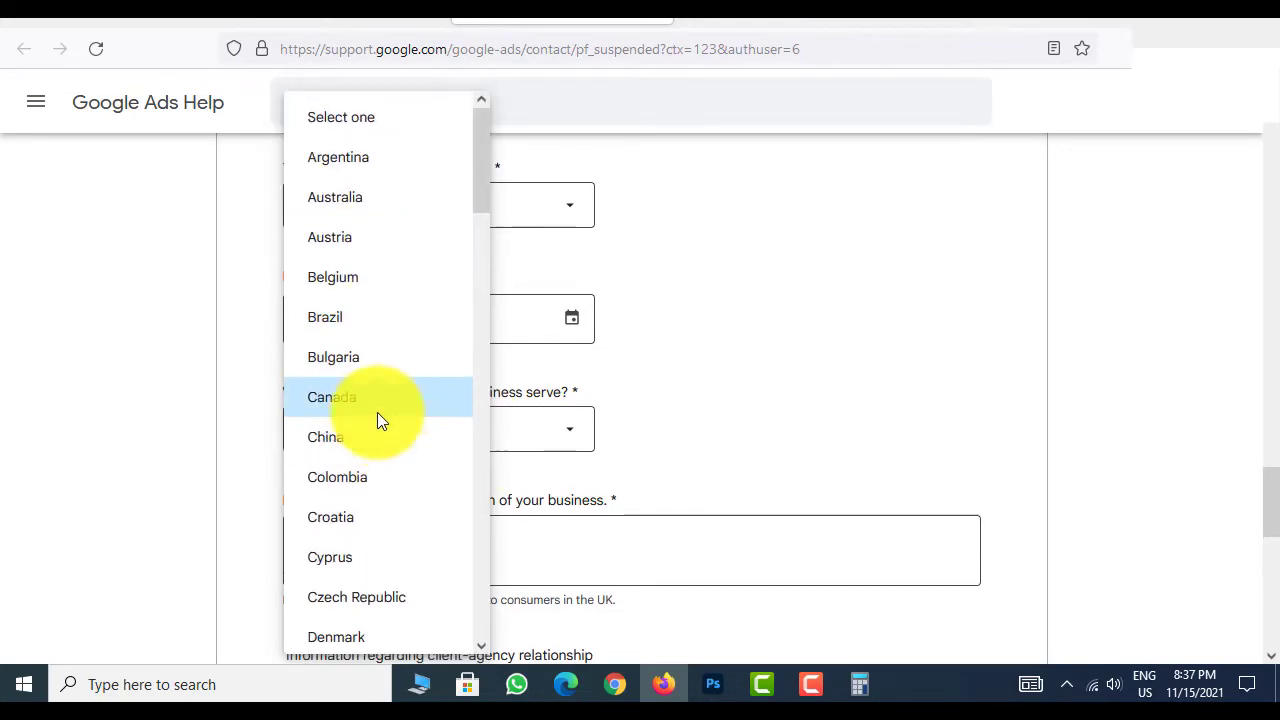
pyautogui.scroll(-10, 377, 412)
pyautogui.click(815, 249)
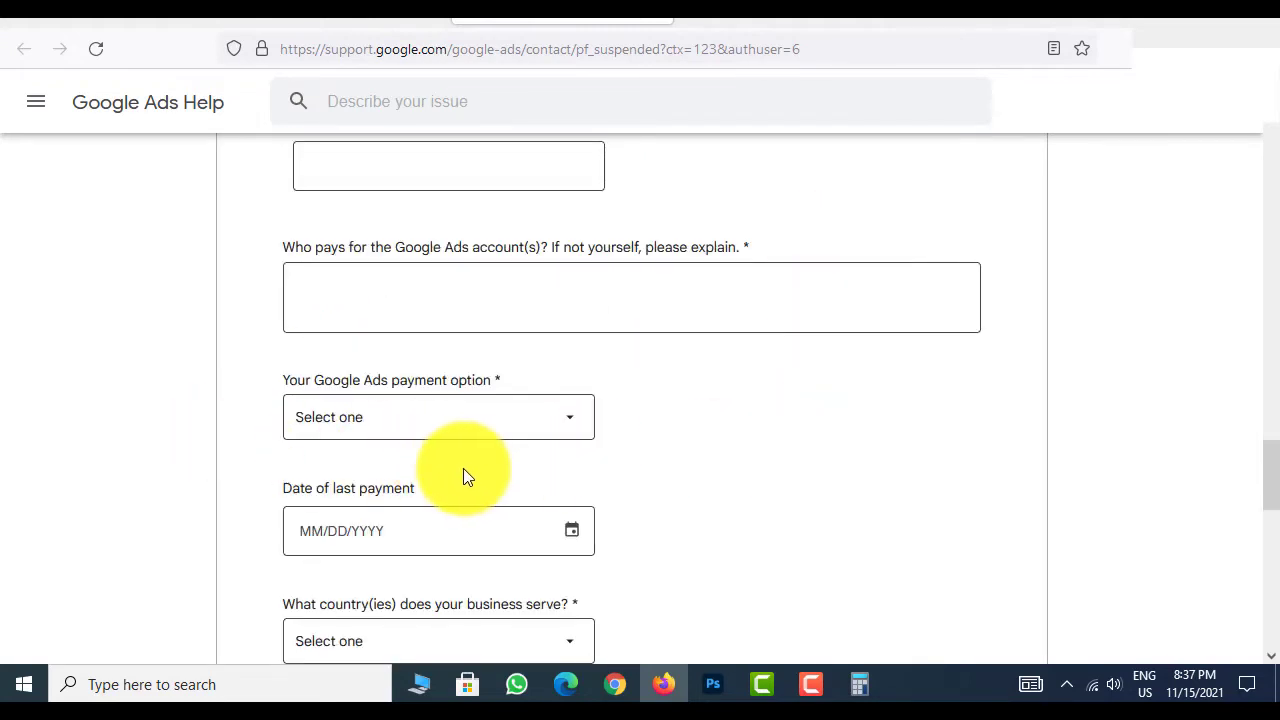
pyautogui.scroll(-3, 575, 426)
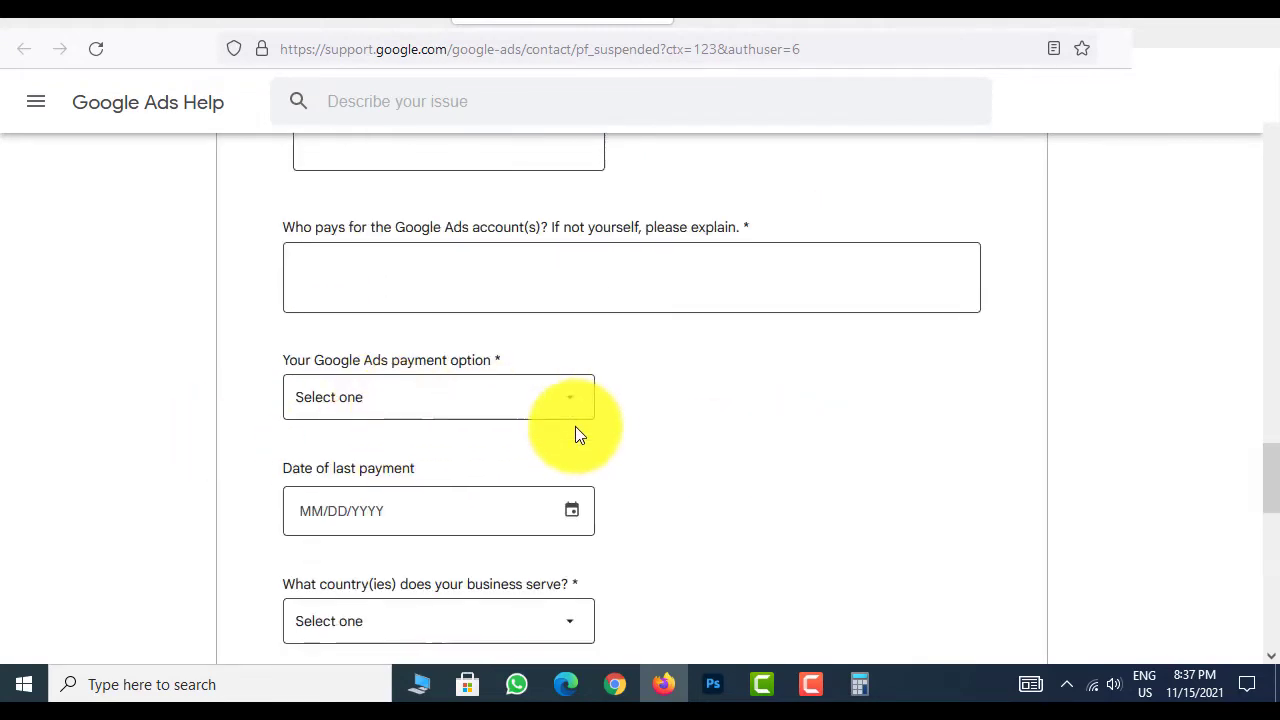
pyautogui.scroll(-5, 610, 300)
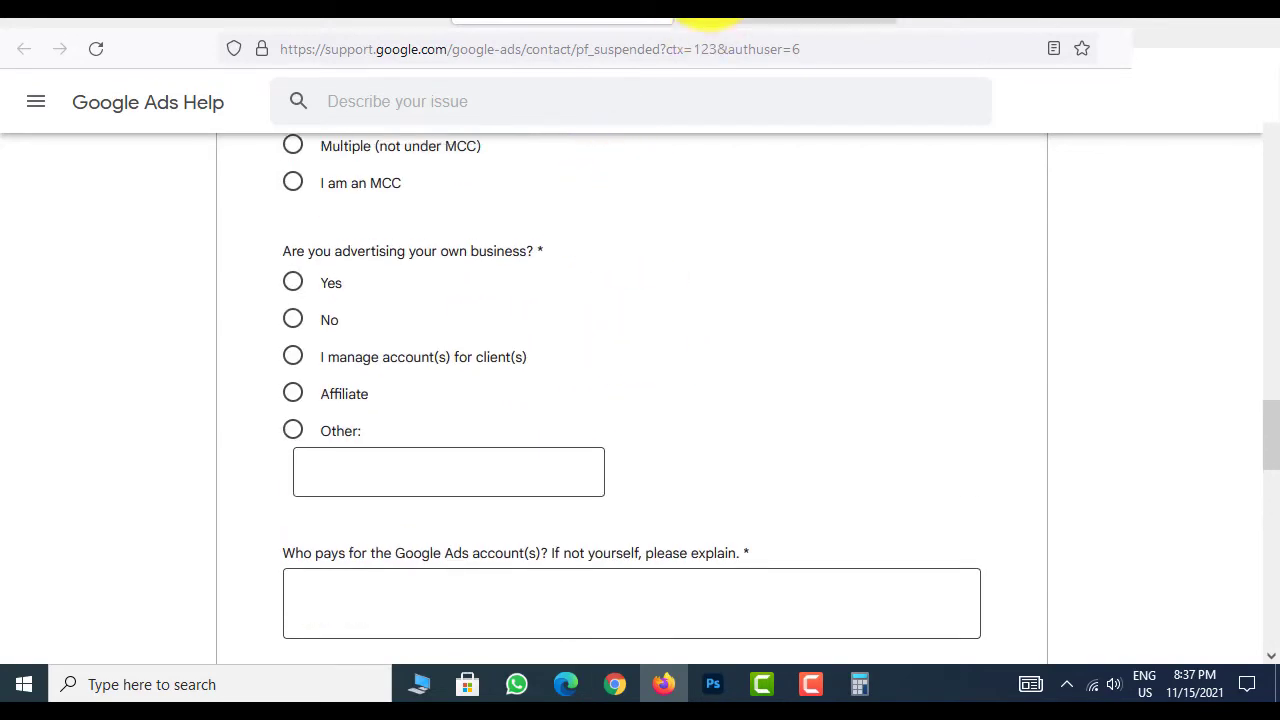
# - Return to the suspension details and open the linked form for reporting issues about suspended accounts
pyautogui.click(664, 14)
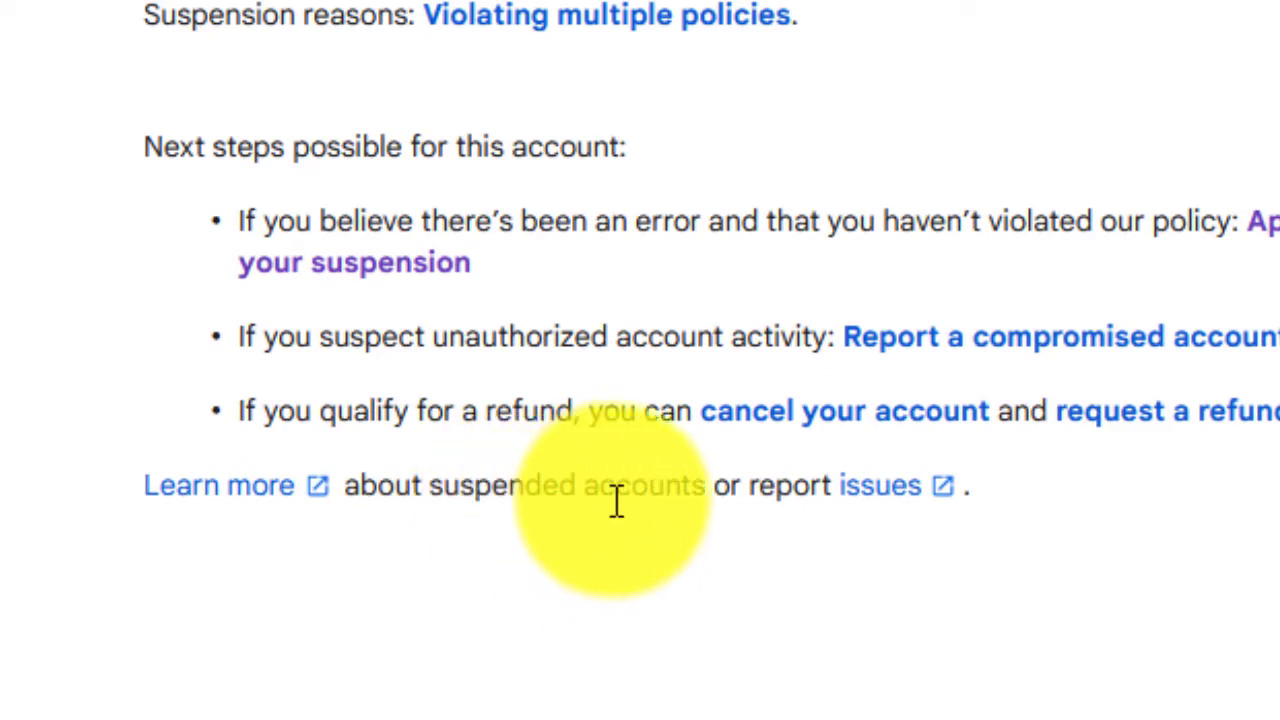
pyautogui.click(880, 485)
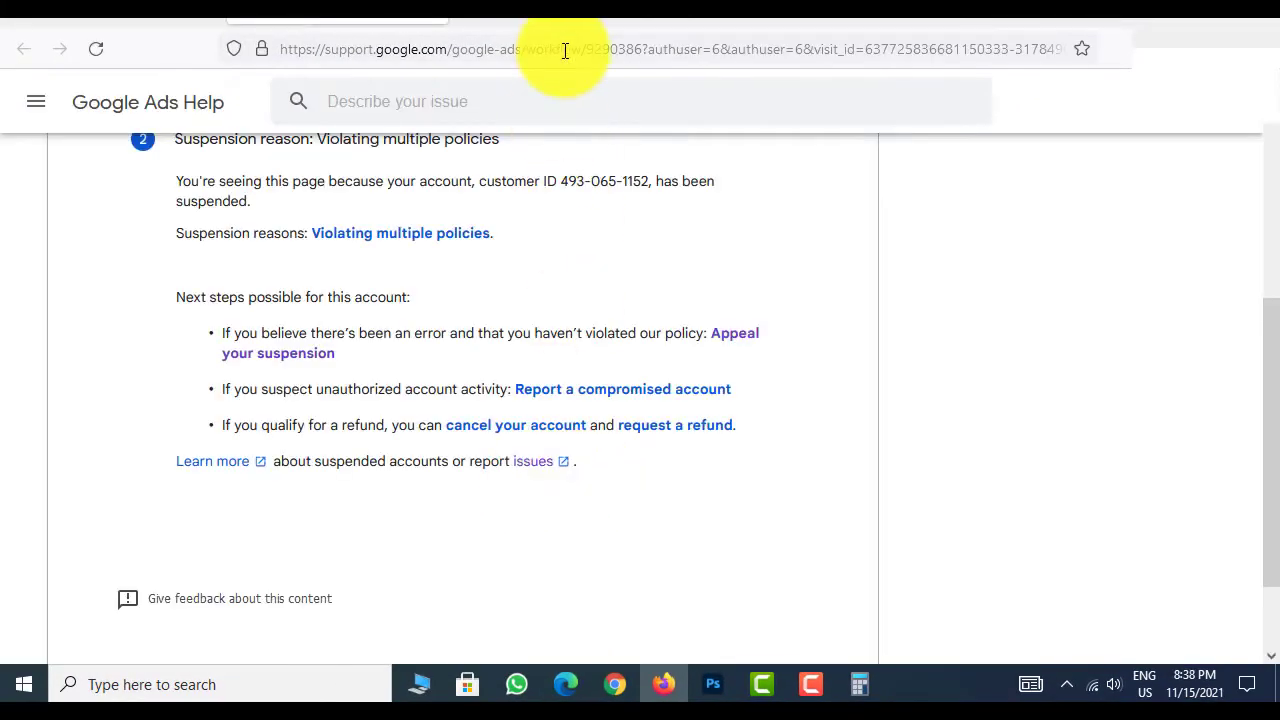
pyautogui.click(556, 18)
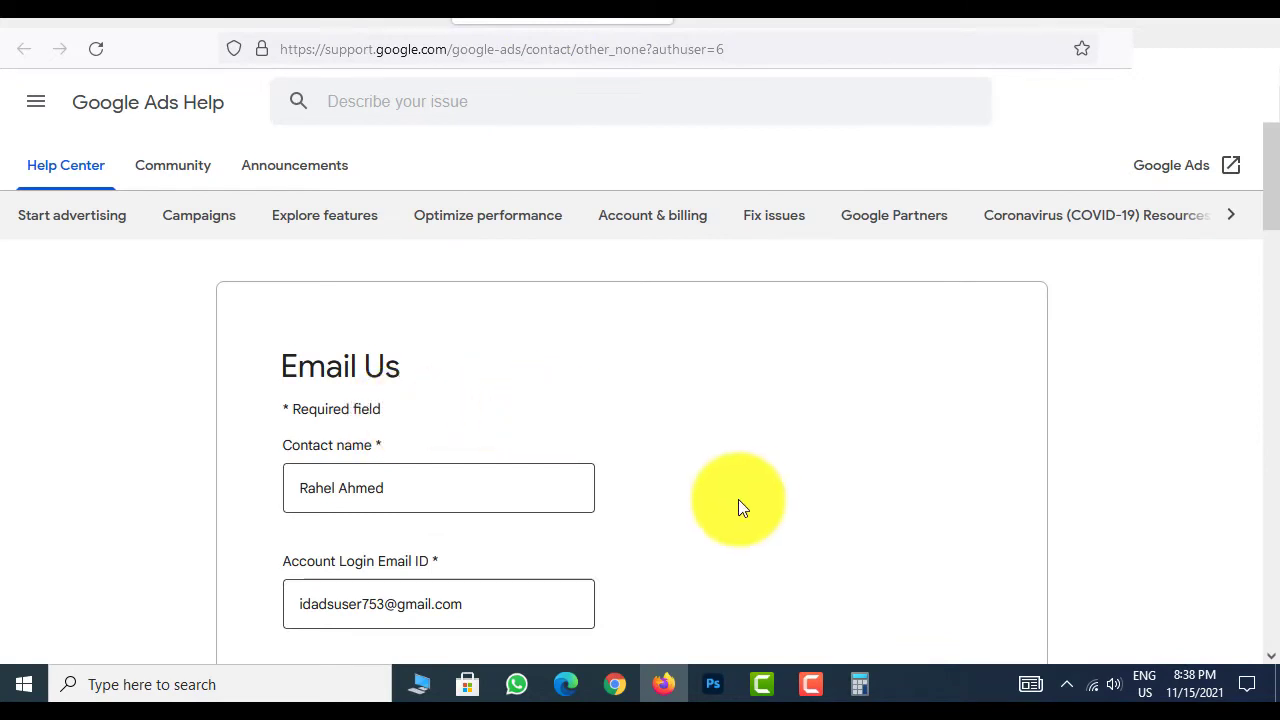
# - Review the contact details in the Email Us form and select the suspended account's Google Ads customer ID
pyautogui.scroll(-1, 659, 480)
pyautogui.scroll(-3, 659, 490)
pyautogui.scroll(2, 144, 378)
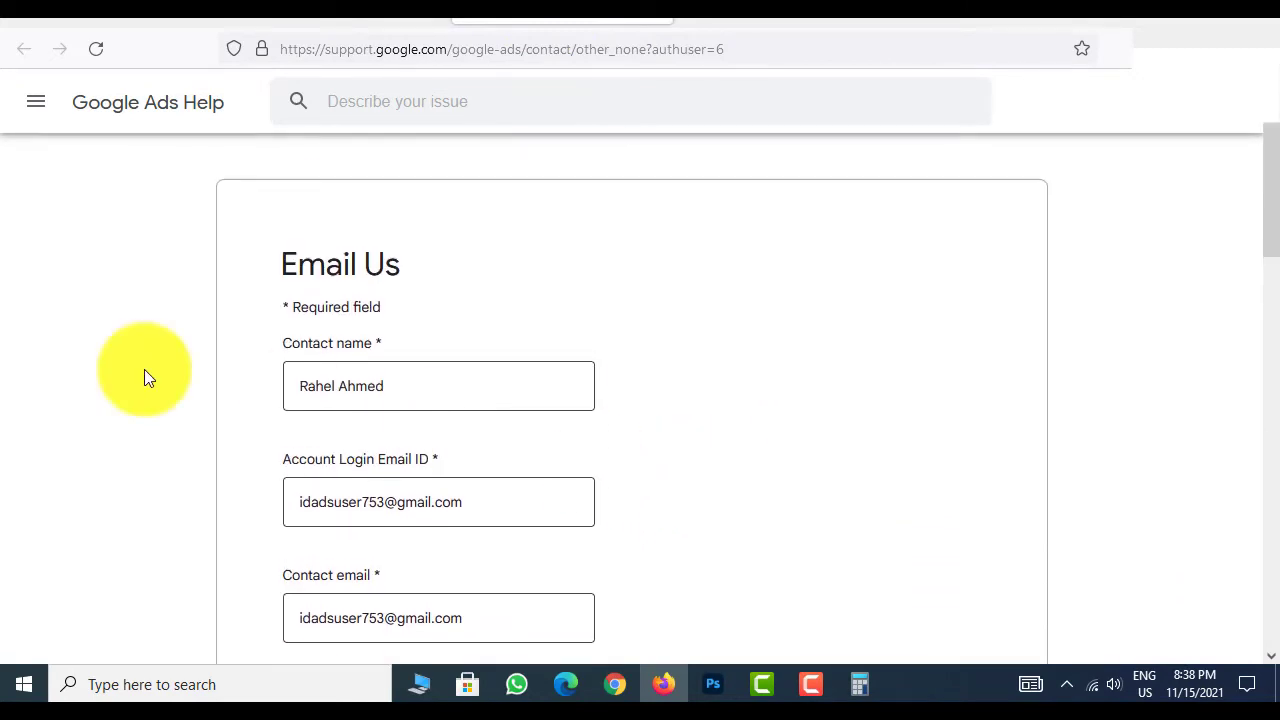
pyautogui.scroll(-1, 474, 340)
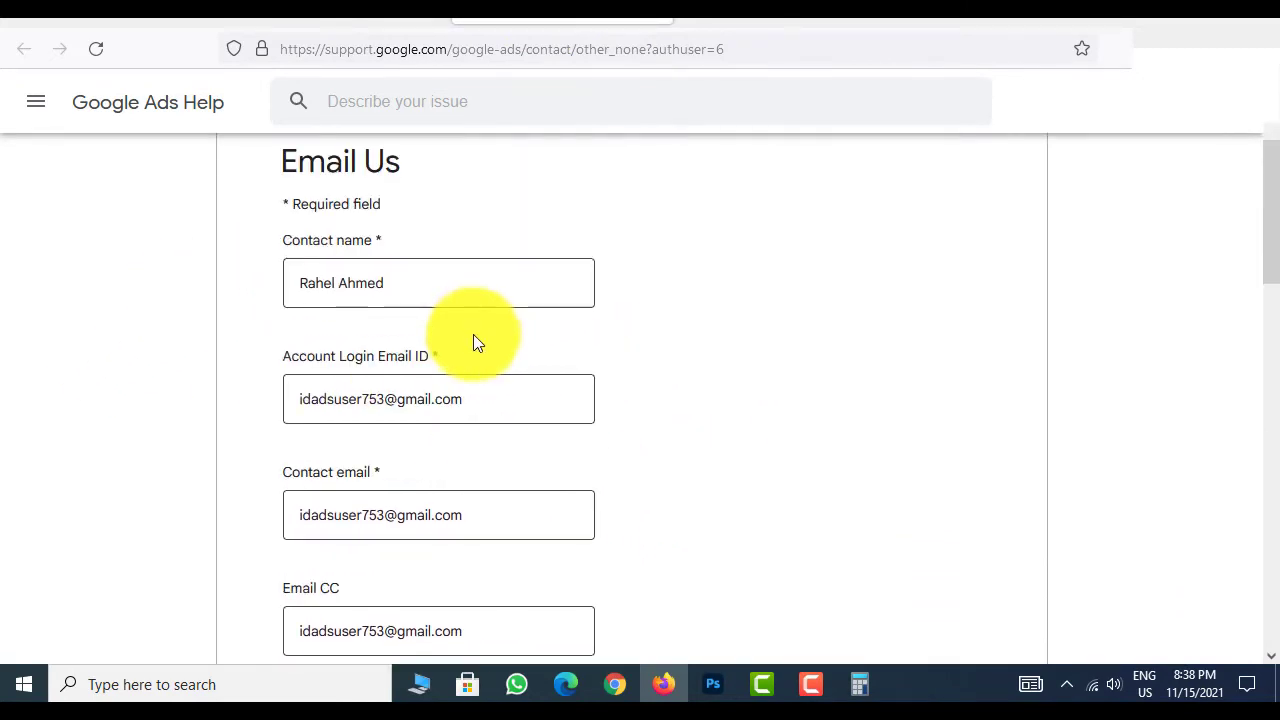
pyautogui.scroll(-2, 208, 300)
pyautogui.scroll(-2, 300, 285)
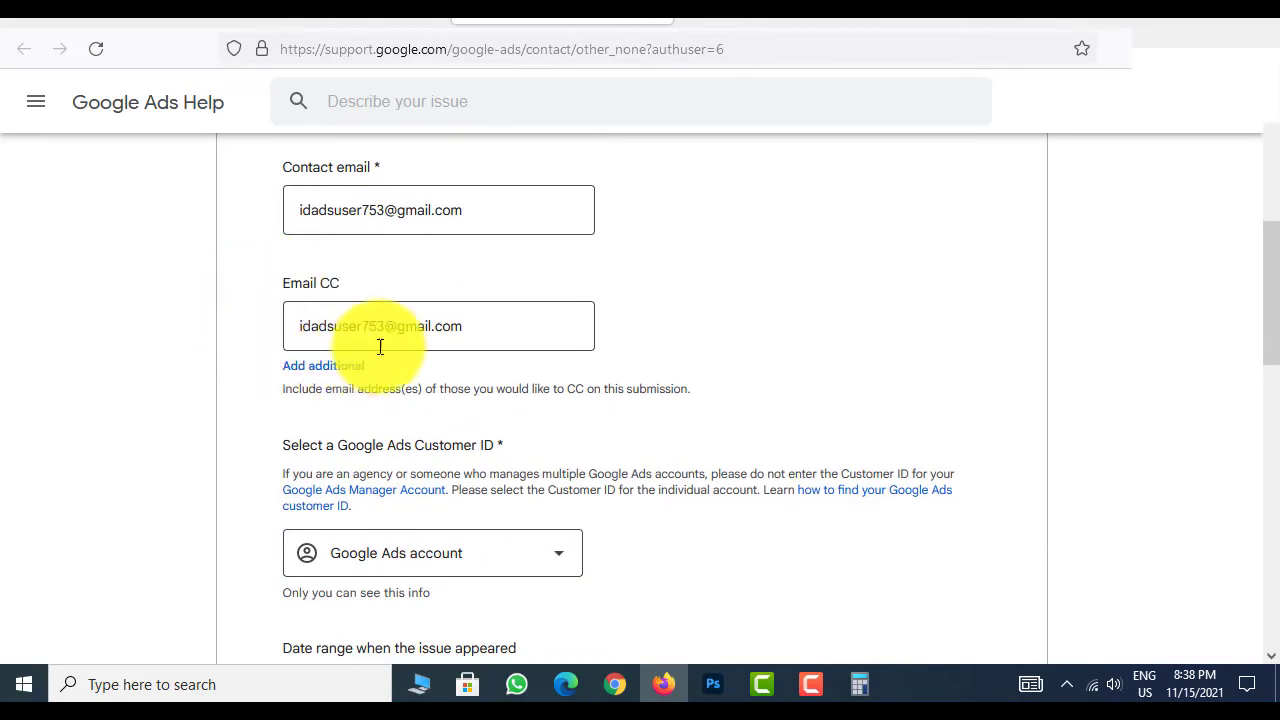
pyautogui.scroll(-1, 480, 472)
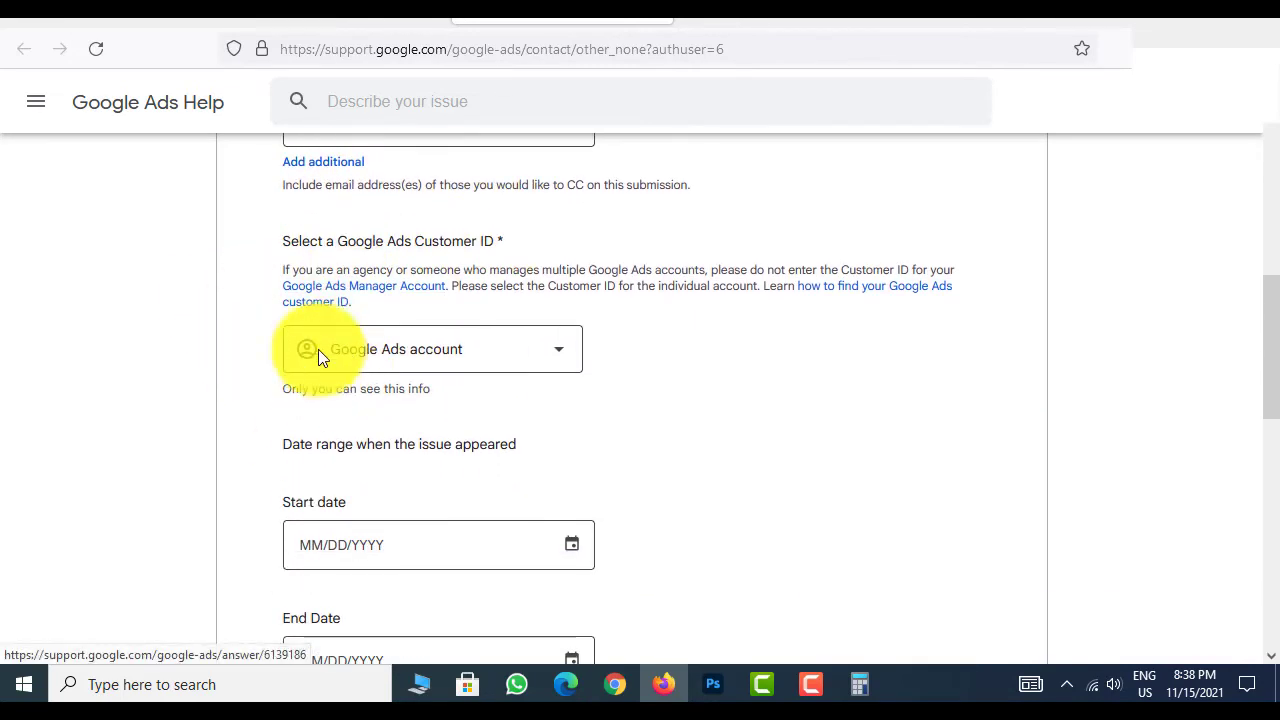
pyautogui.click(495, 350)
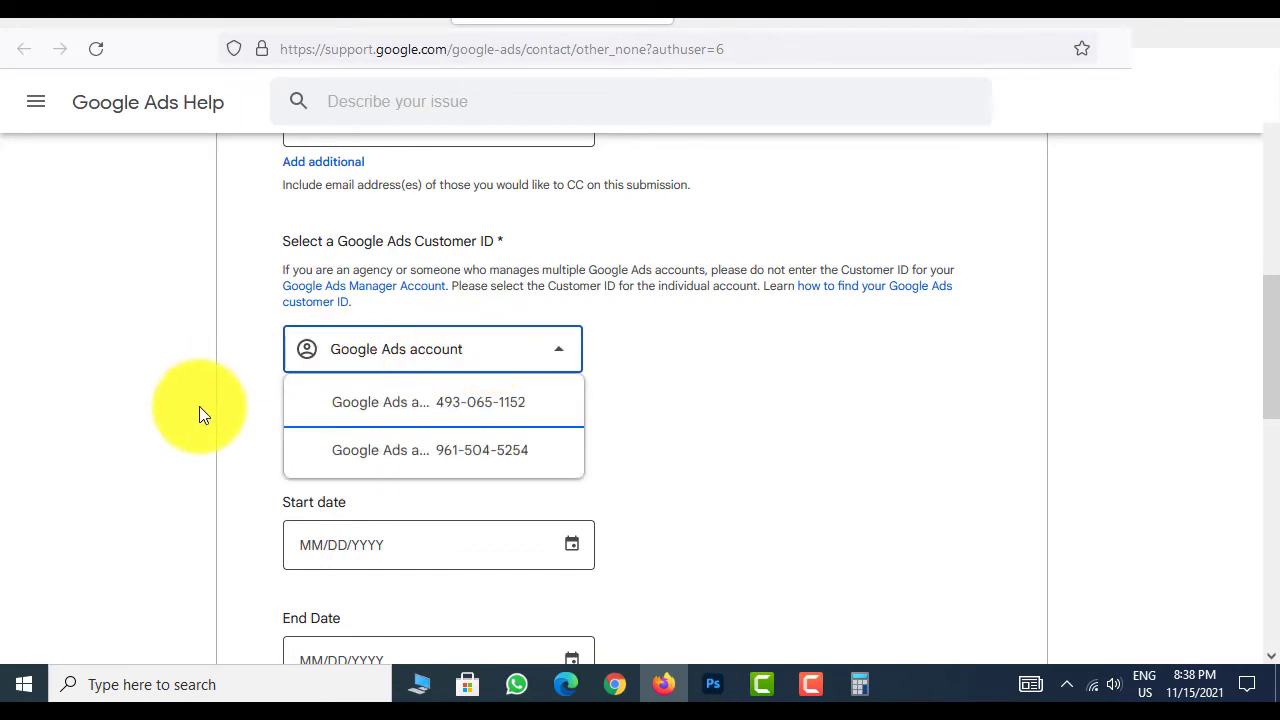
pyautogui.click(503, 434)
# - Set the start date of the issue to 10/15/2021 and move on to the End Date field
pyautogui.scroll(-2, 402, 347)
pyautogui.click(402, 347)
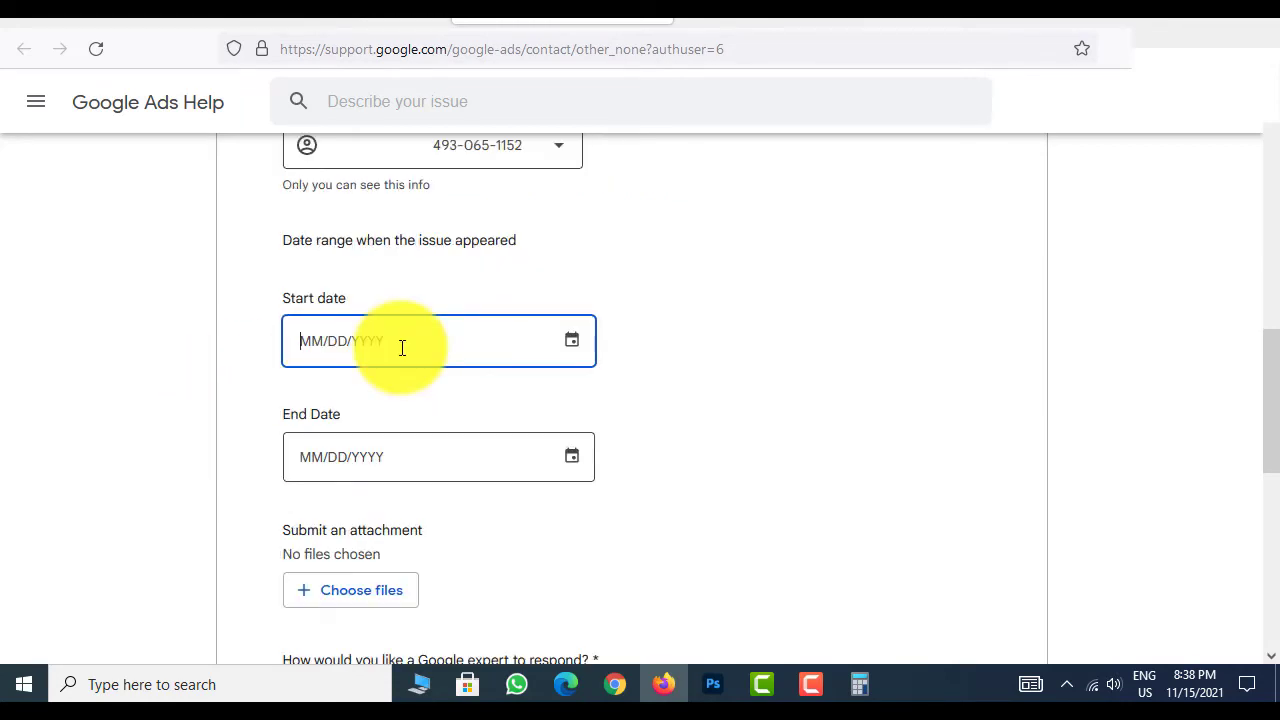
pyautogui.write('10/15/22021')
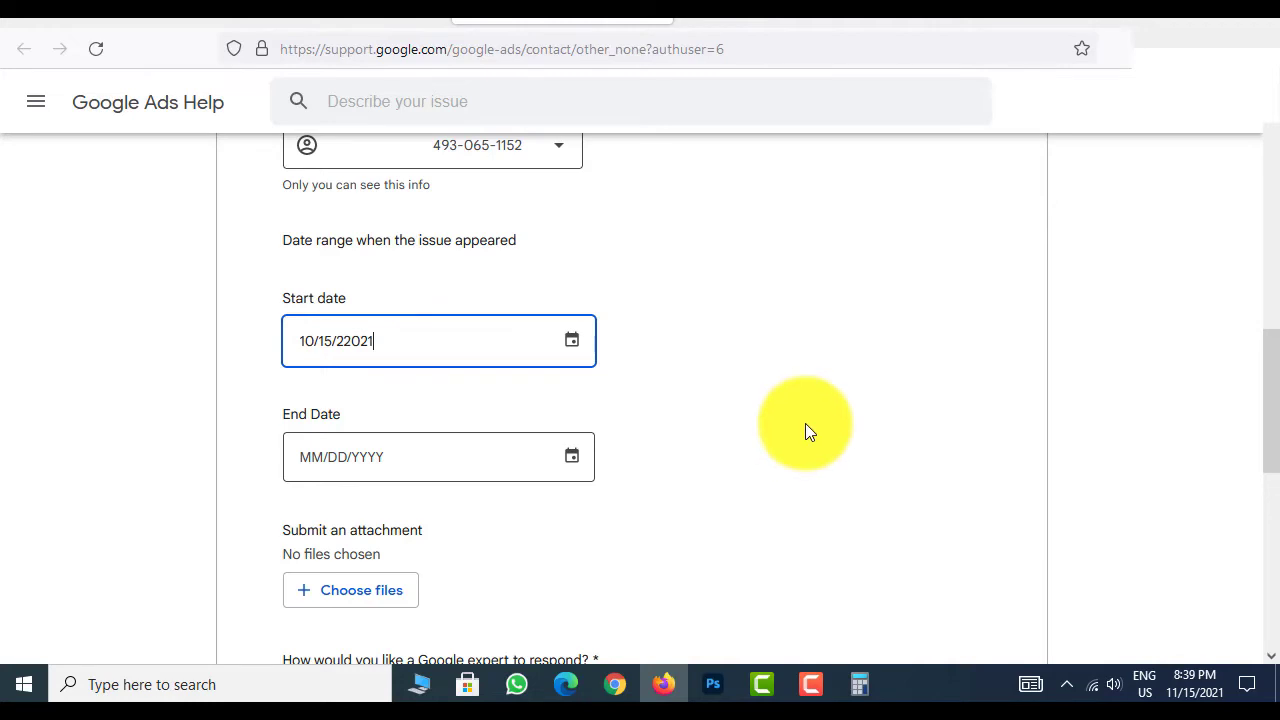
pyautogui.click(344, 340)
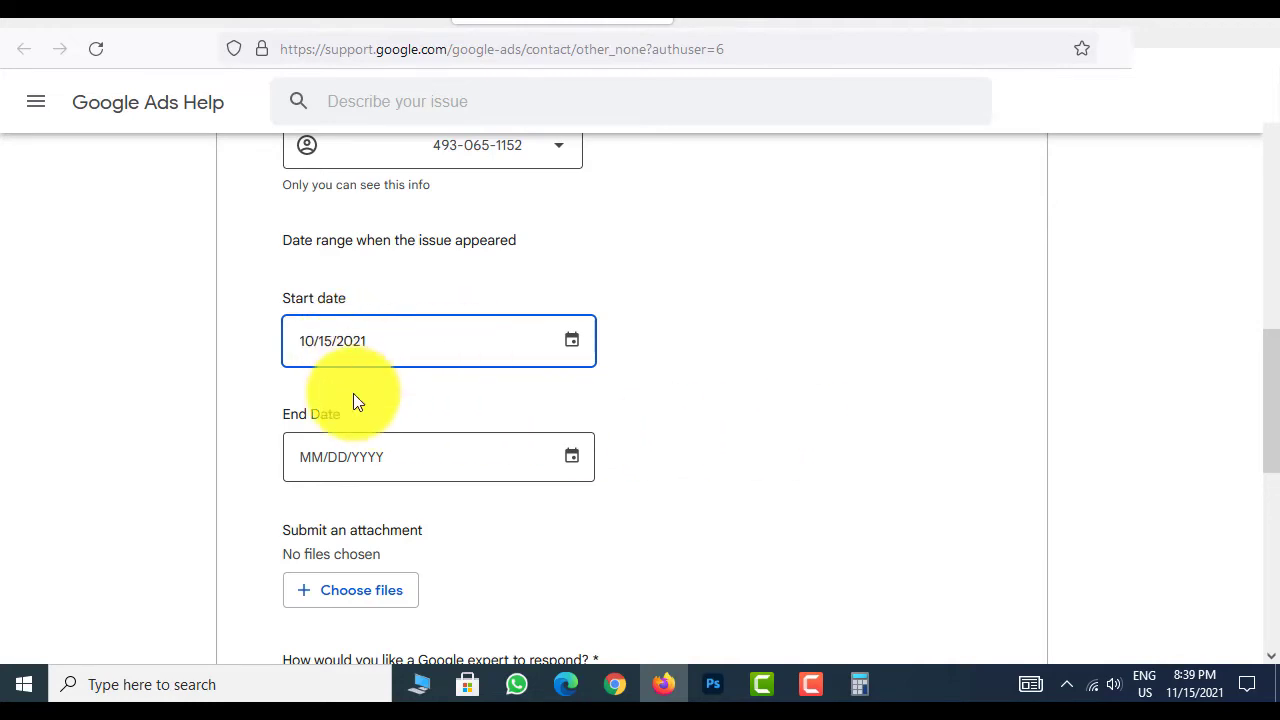
pyautogui.click(317, 457)
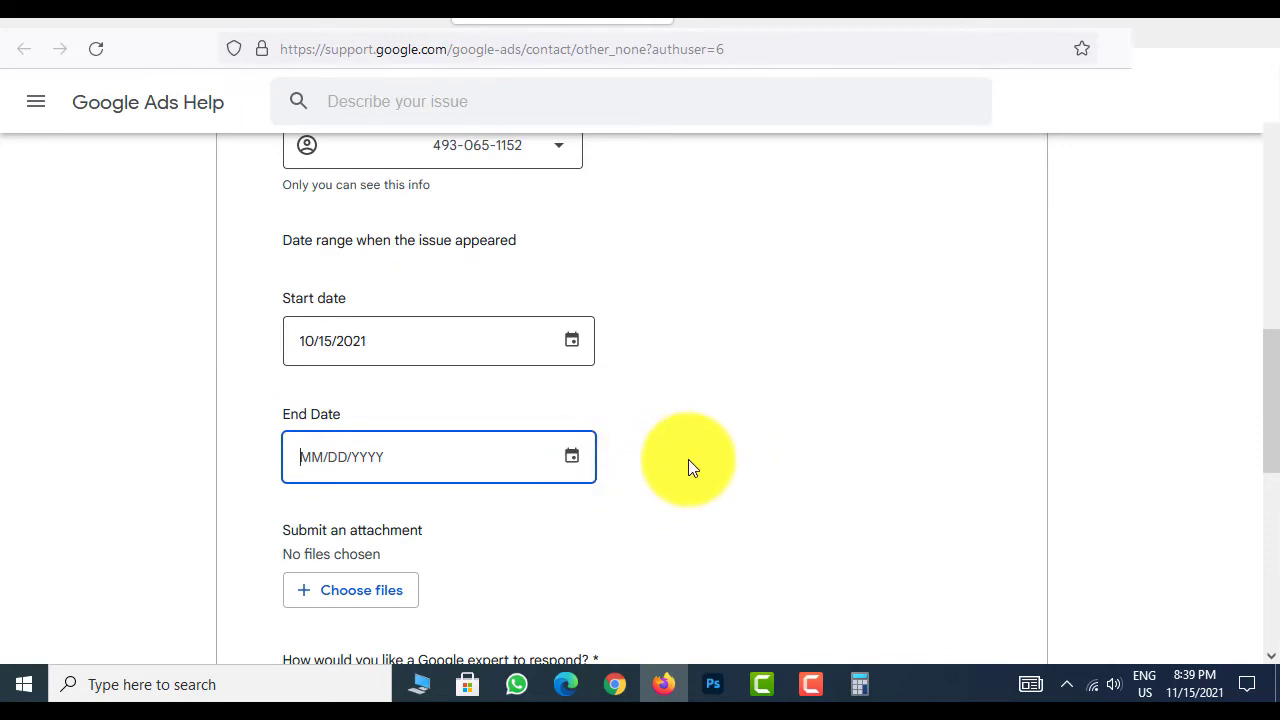
pyautogui.scroll(-2, 688, 467)
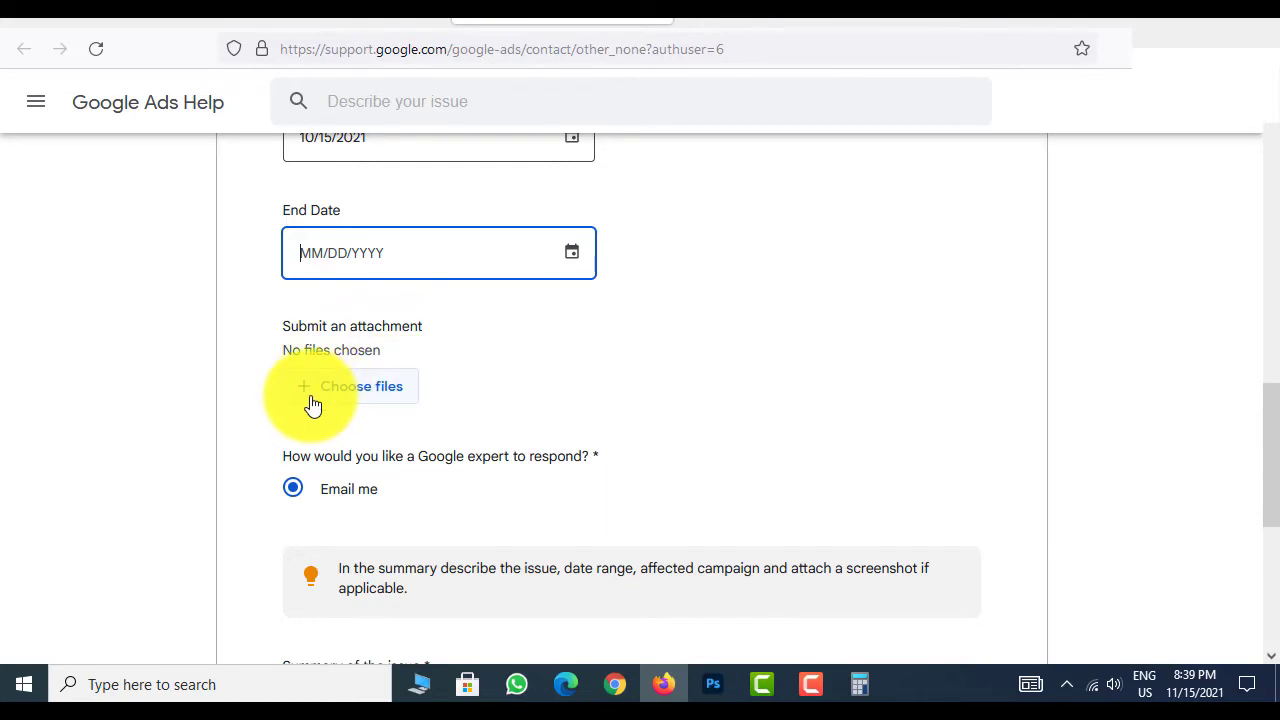
# - Switch back to the suspended Google Ads account and open its billing and payments summary
pyautogui.scroll(1, 566, 384)
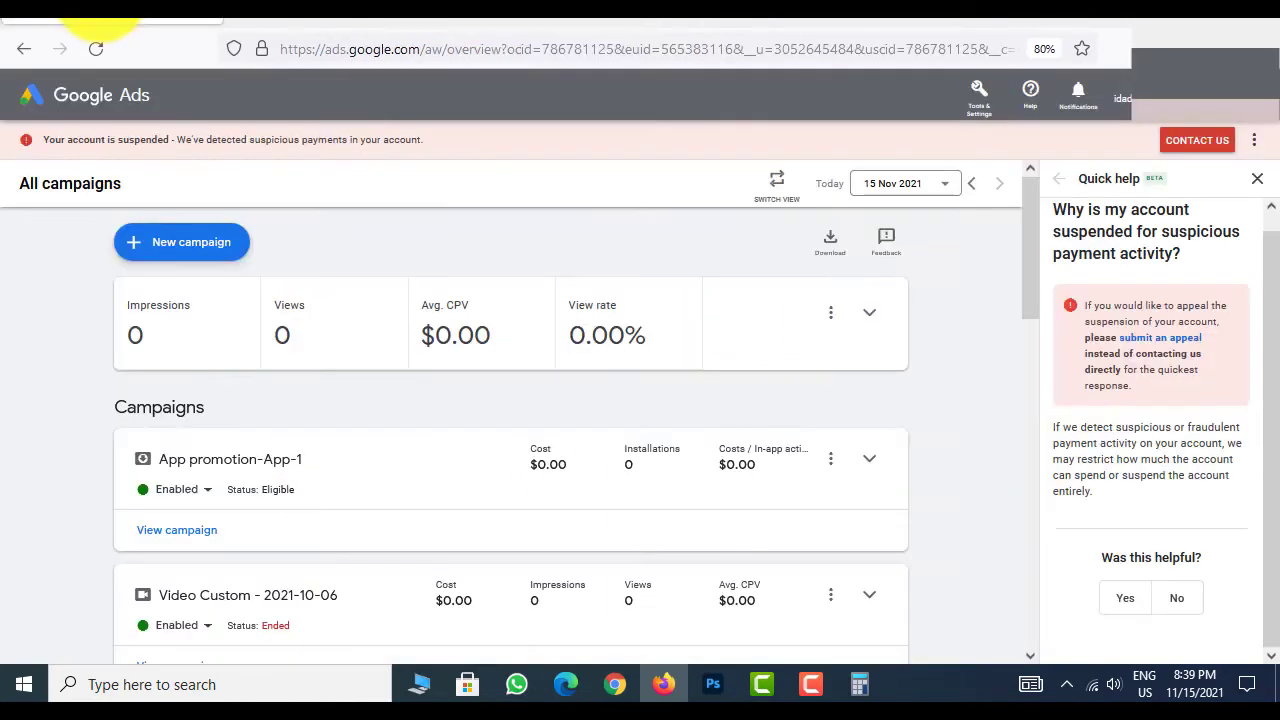
pyautogui.click(100, 10)
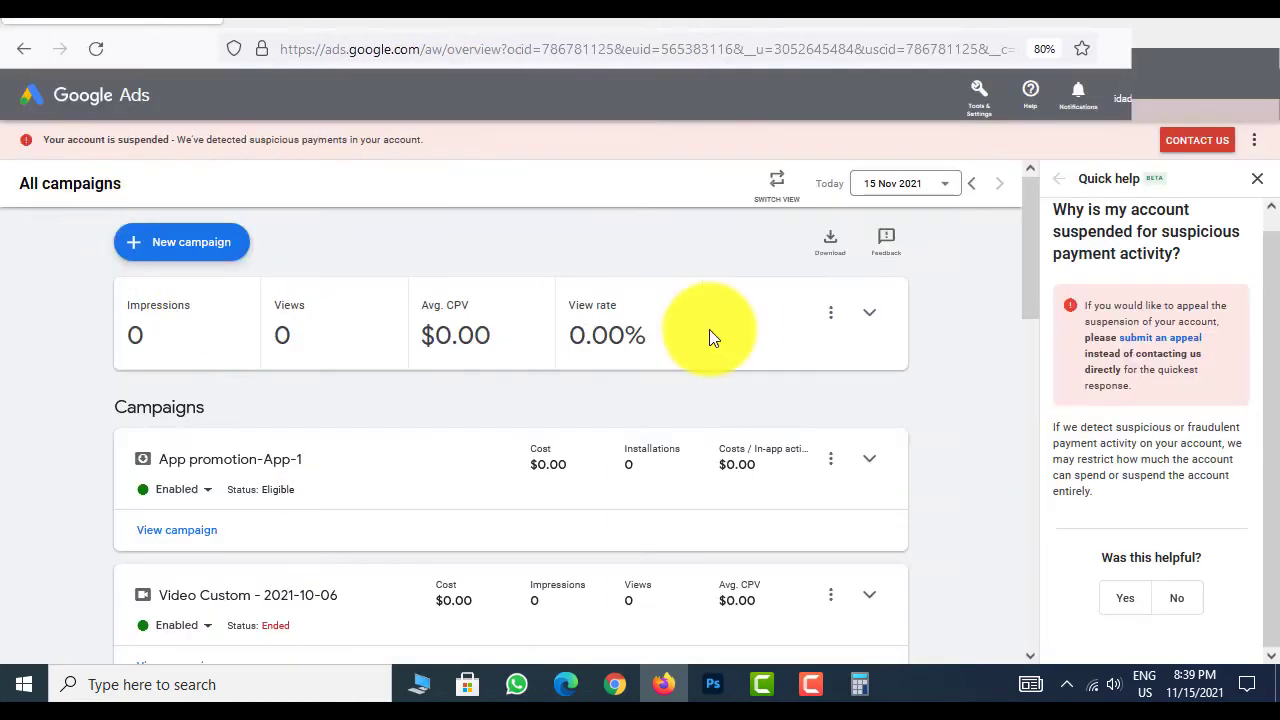
pyautogui.click(982, 100)
pyautogui.click(935, 155)
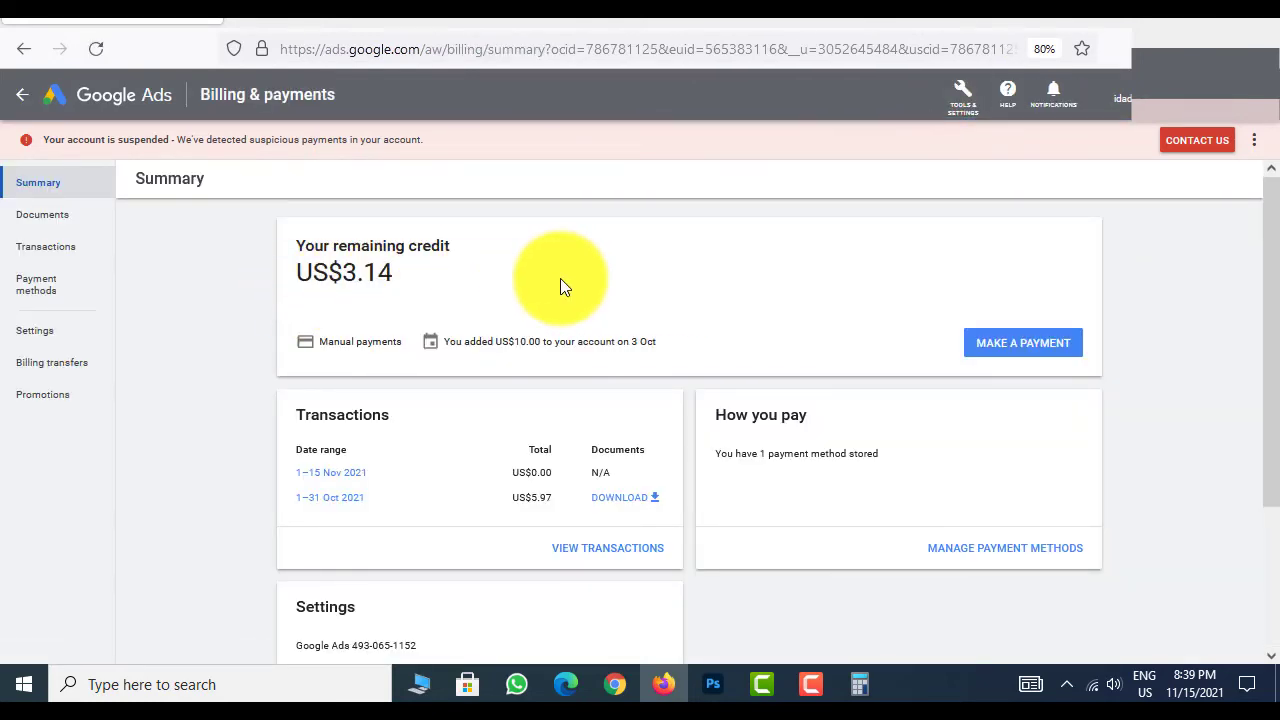
pyautogui.scroll(-1, 525, 288)
pyautogui.scroll(1, 525, 288)
# - Open the billing settings and examine the payments profile details
pyautogui.click(36, 327)
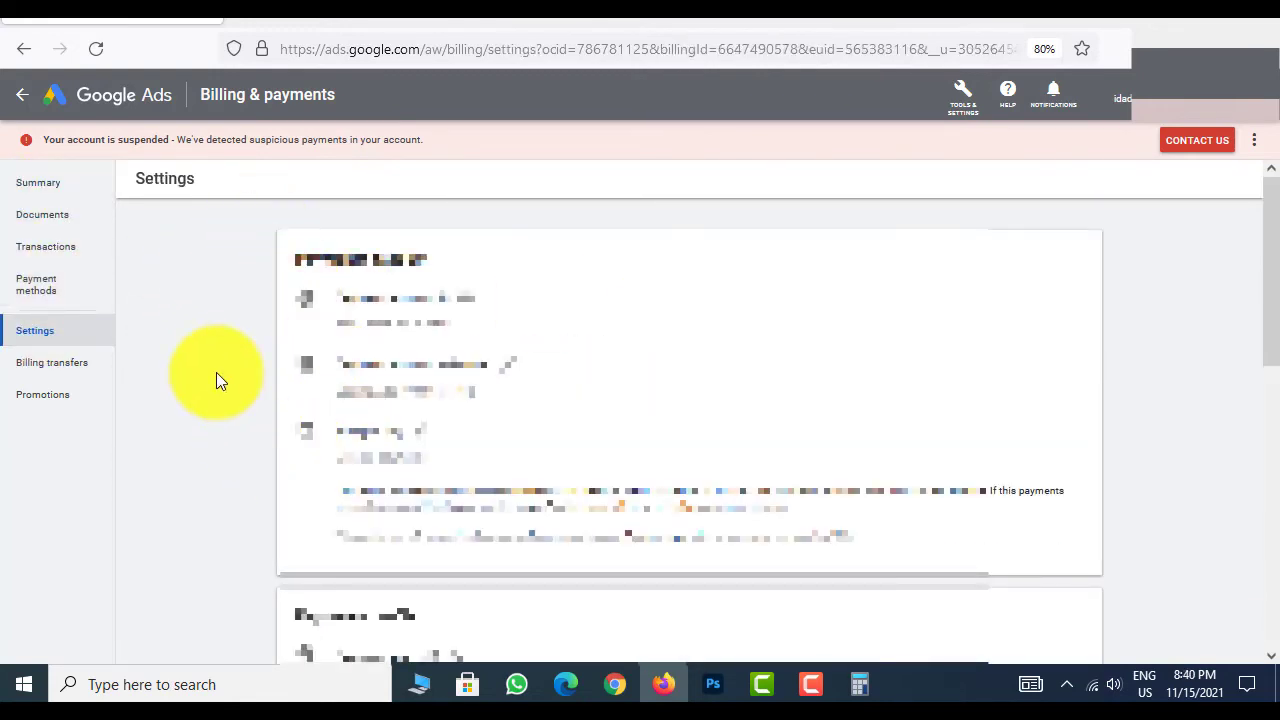
pyautogui.scroll(-6, 1027, 590)
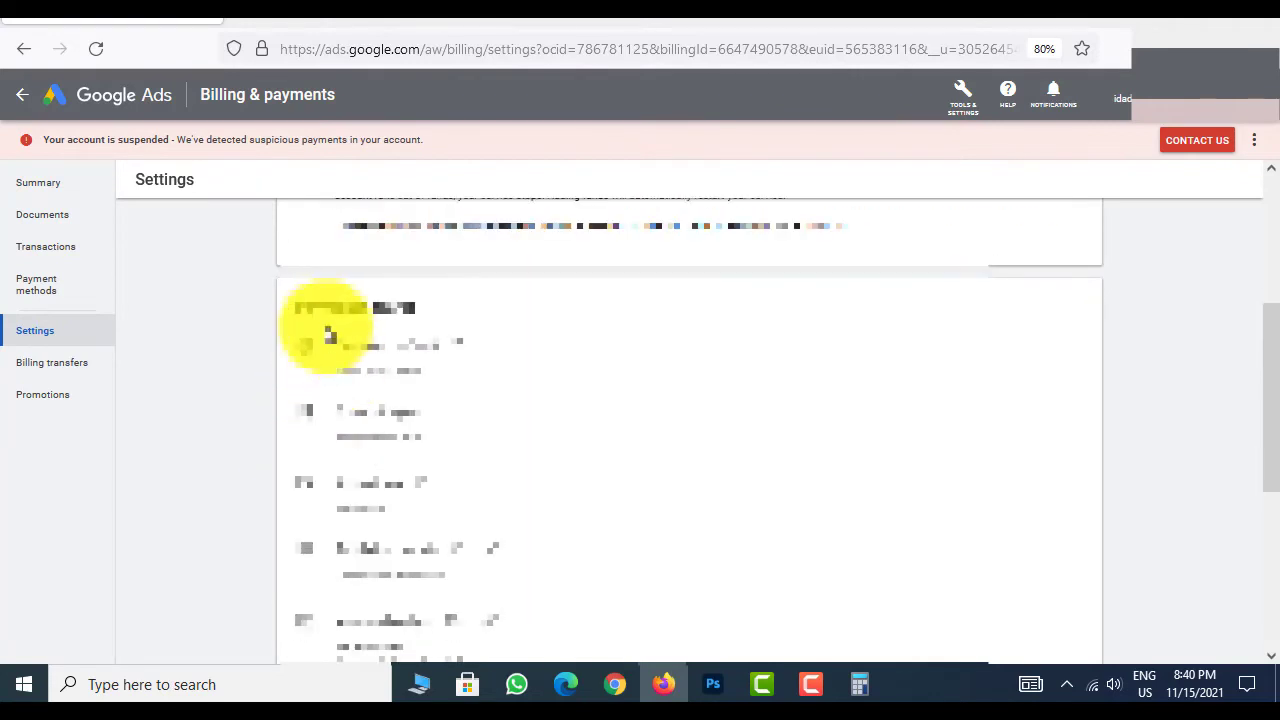
pyautogui.scroll(-1, 266, 285)
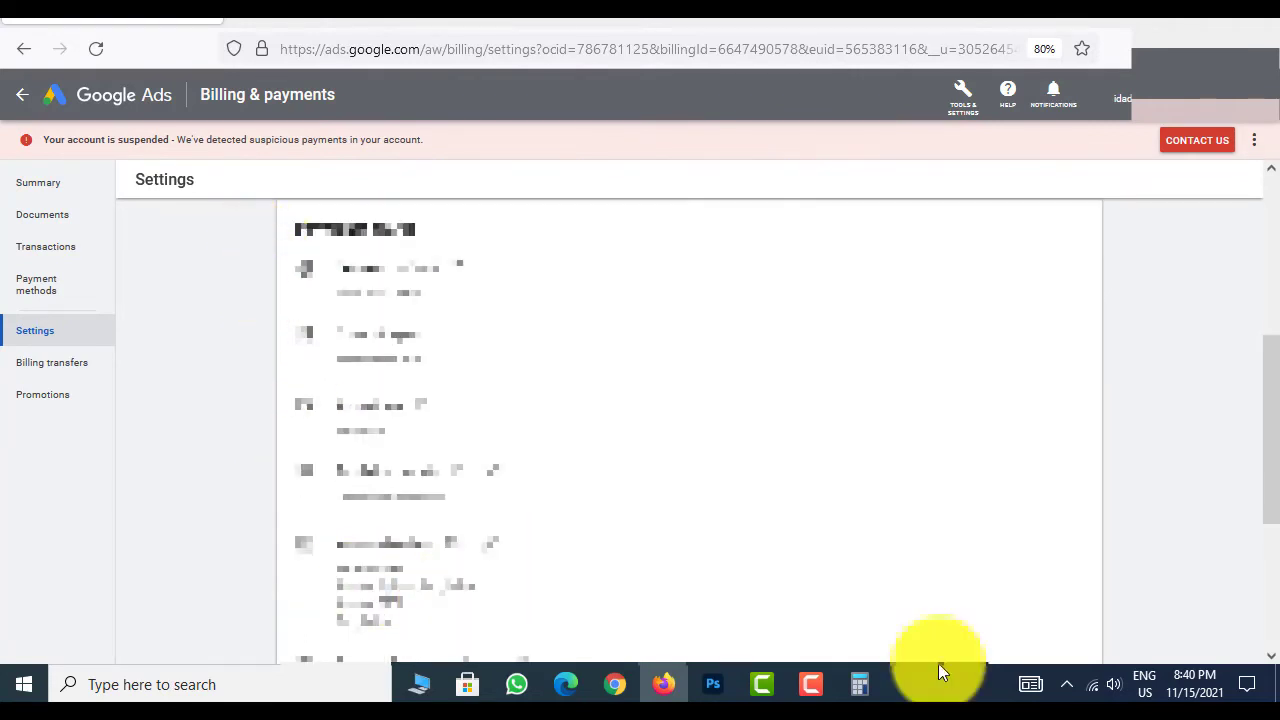
pyautogui.hotkey('ctrl', '-')
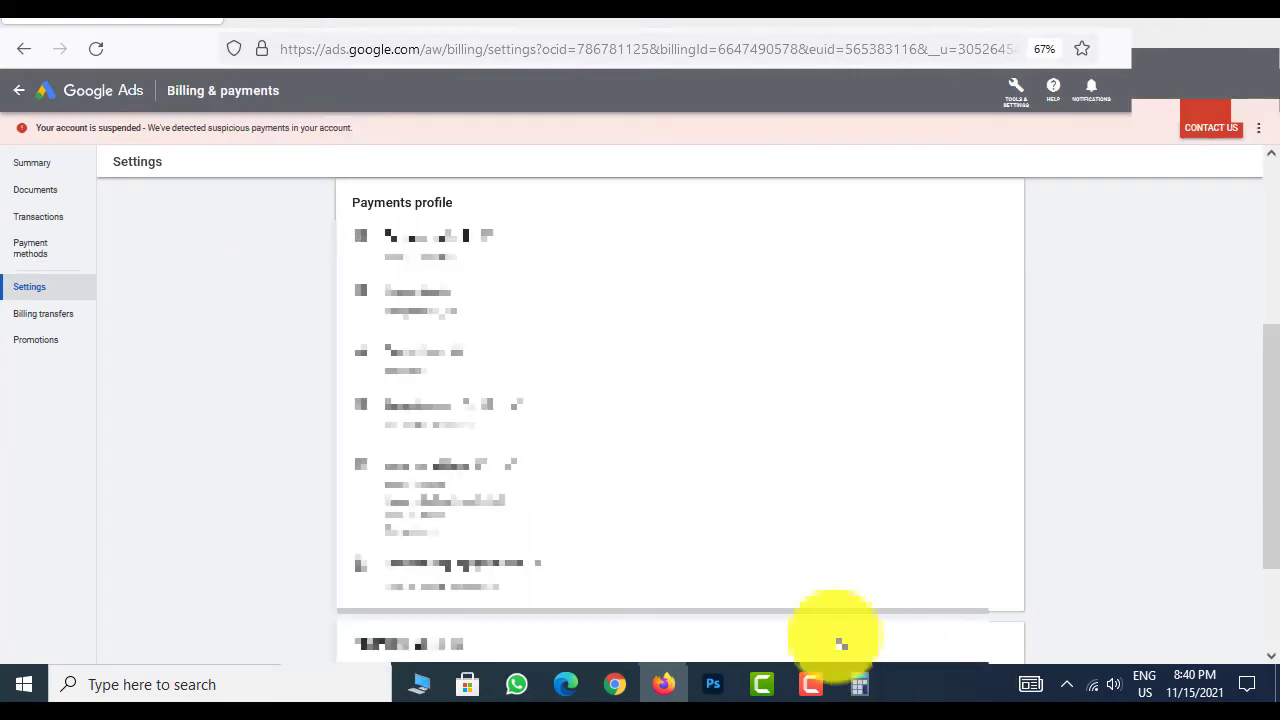
pyautogui.scroll(1, 640, 610)
pyautogui.scroll(-4, 949, 500)
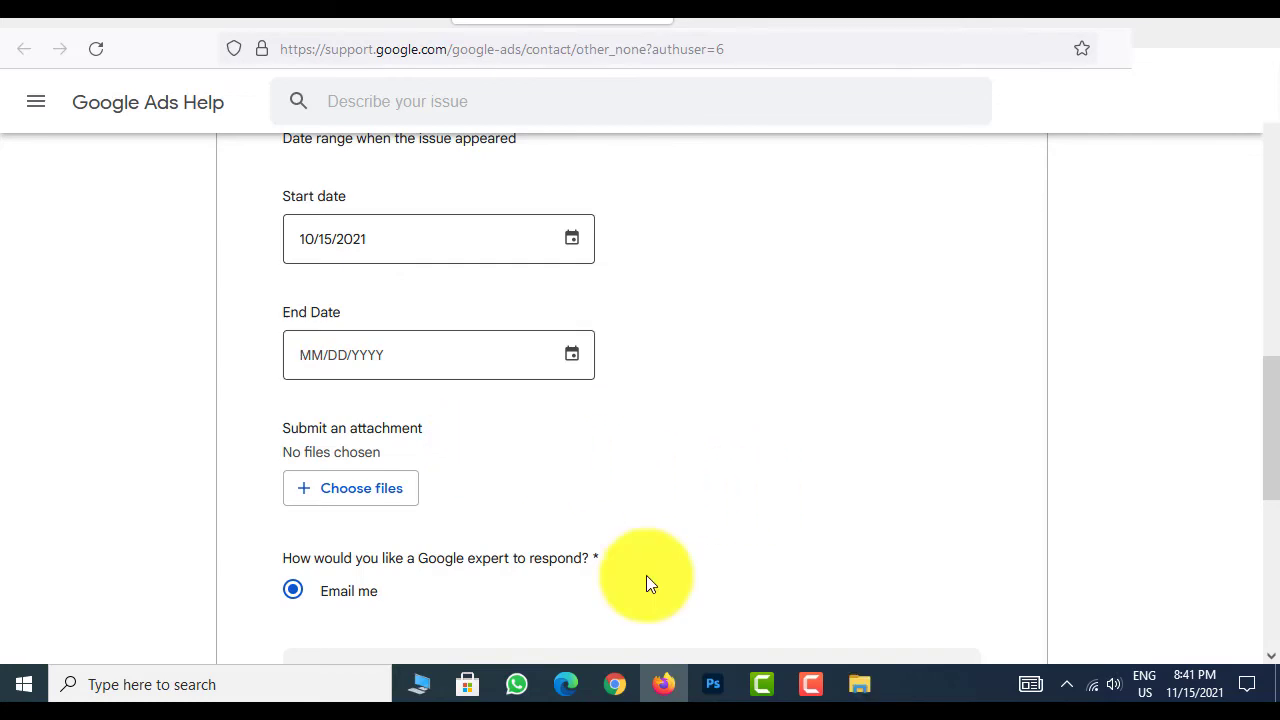
# - Switch to File Explorer, view the photos IMG_20211103_132529 and IMG_20211103_132539 in Documents, and return to the issue form in Firefox
pyautogui.click(859, 688)
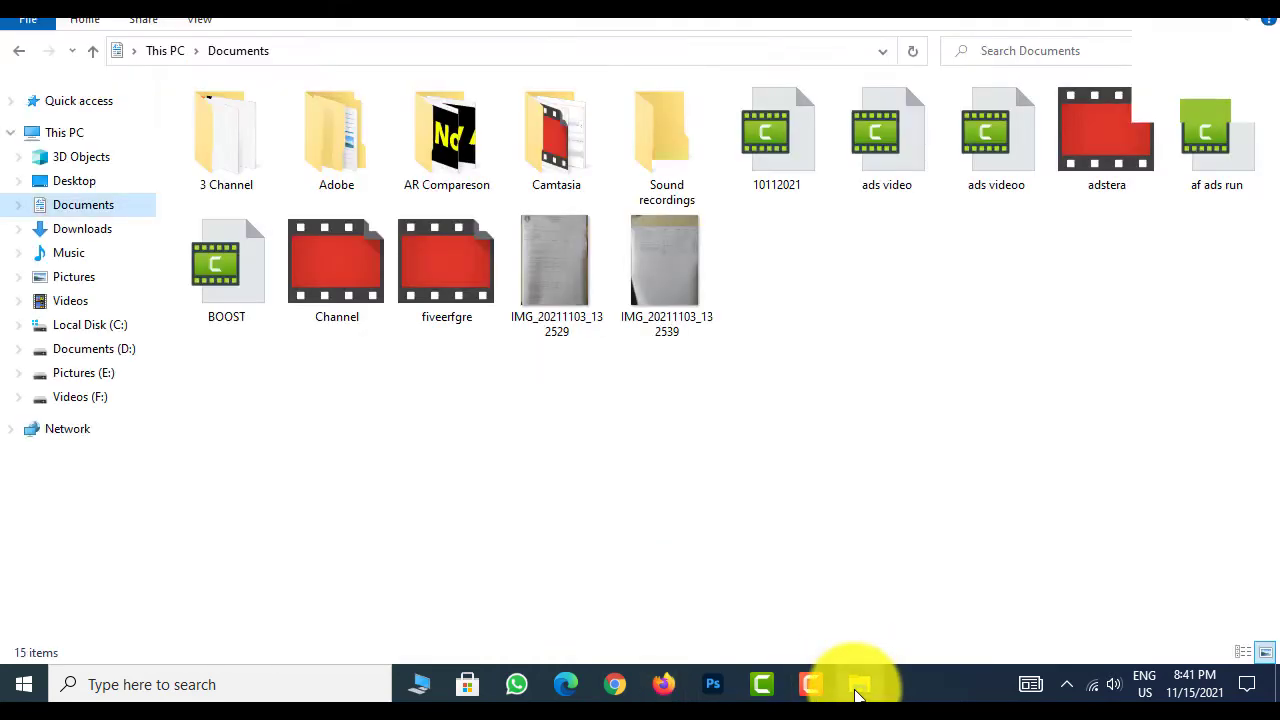
pyautogui.doubleClick(590, 310)
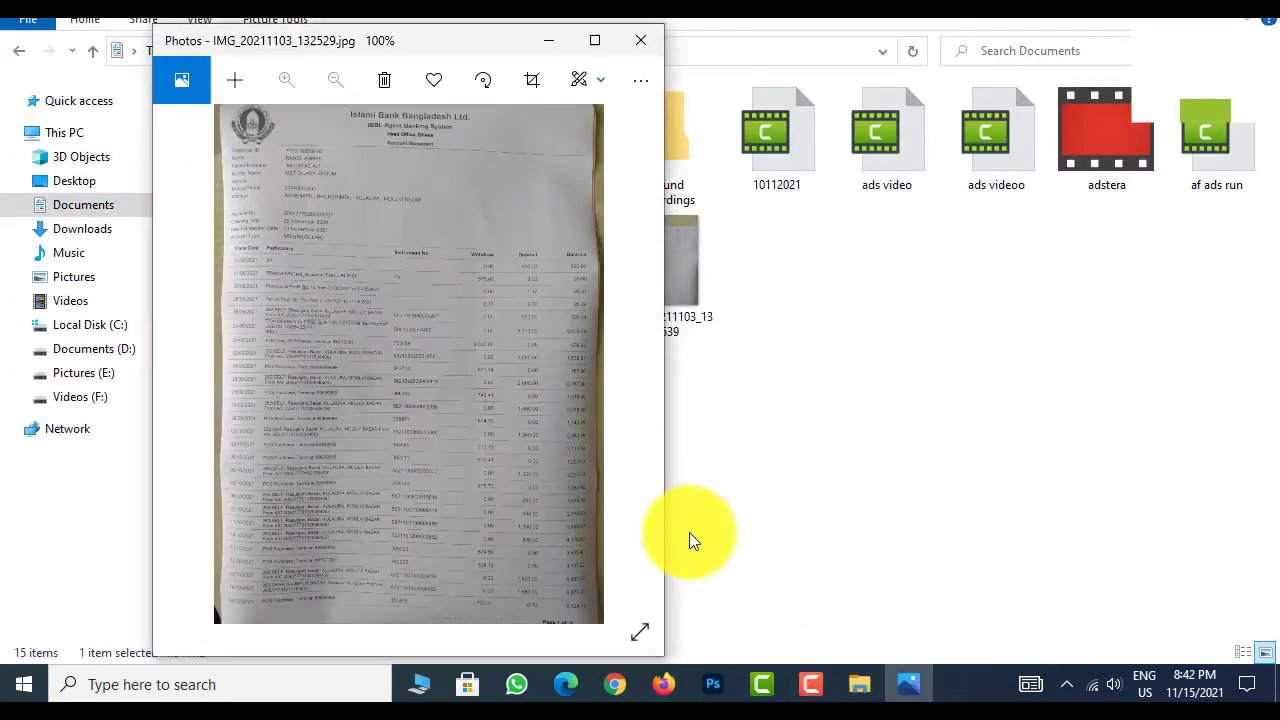
pyautogui.click(644, 40)
pyautogui.doubleClick(684, 270)
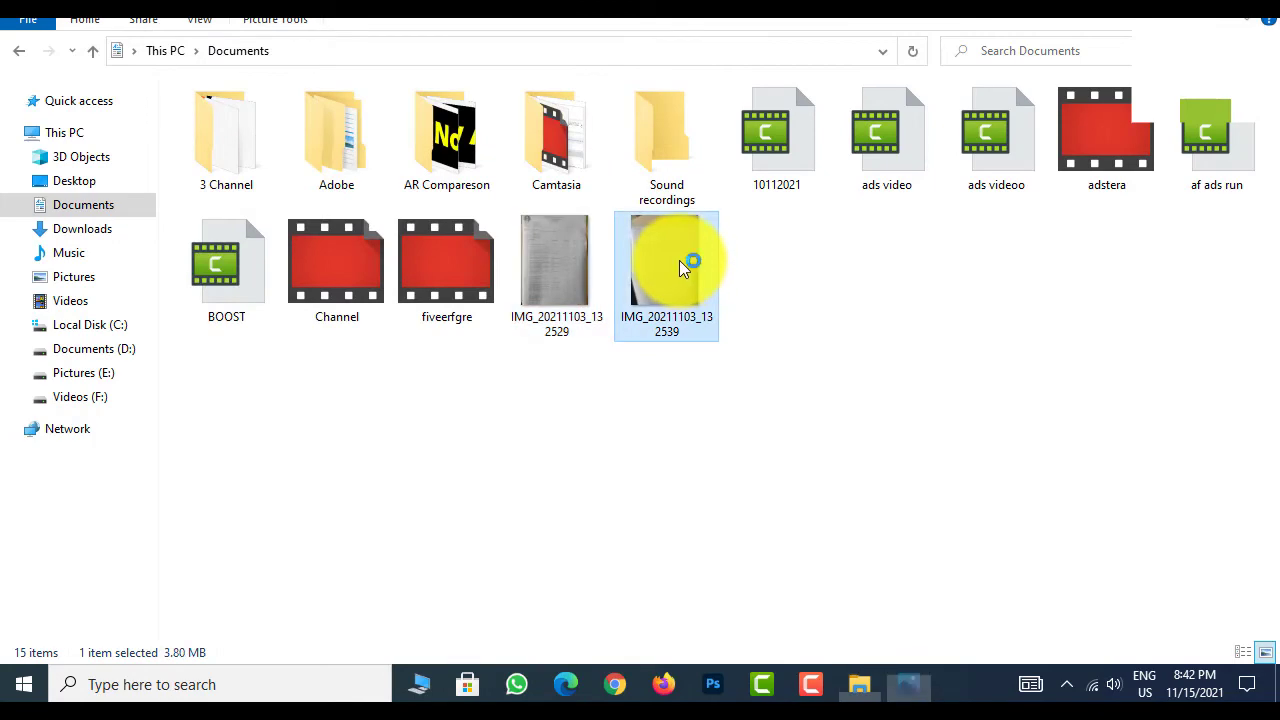
pyautogui.click(641, 42)
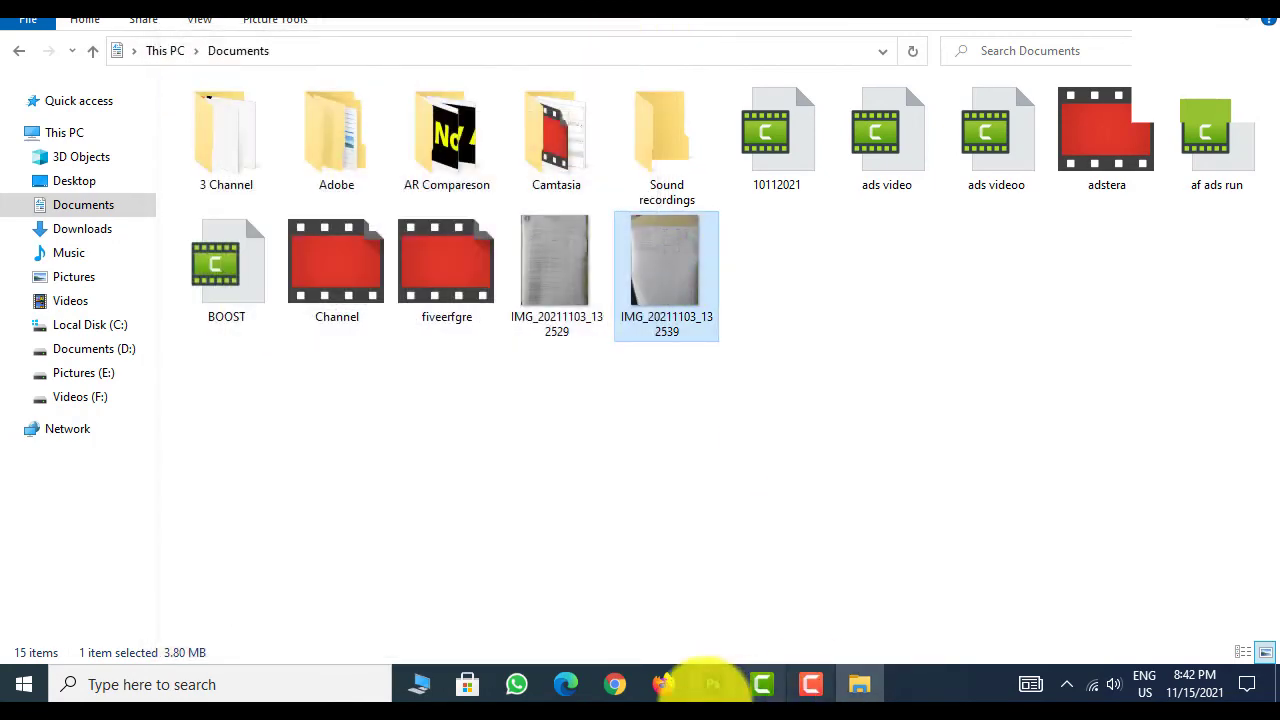
pyautogui.click(660, 684)
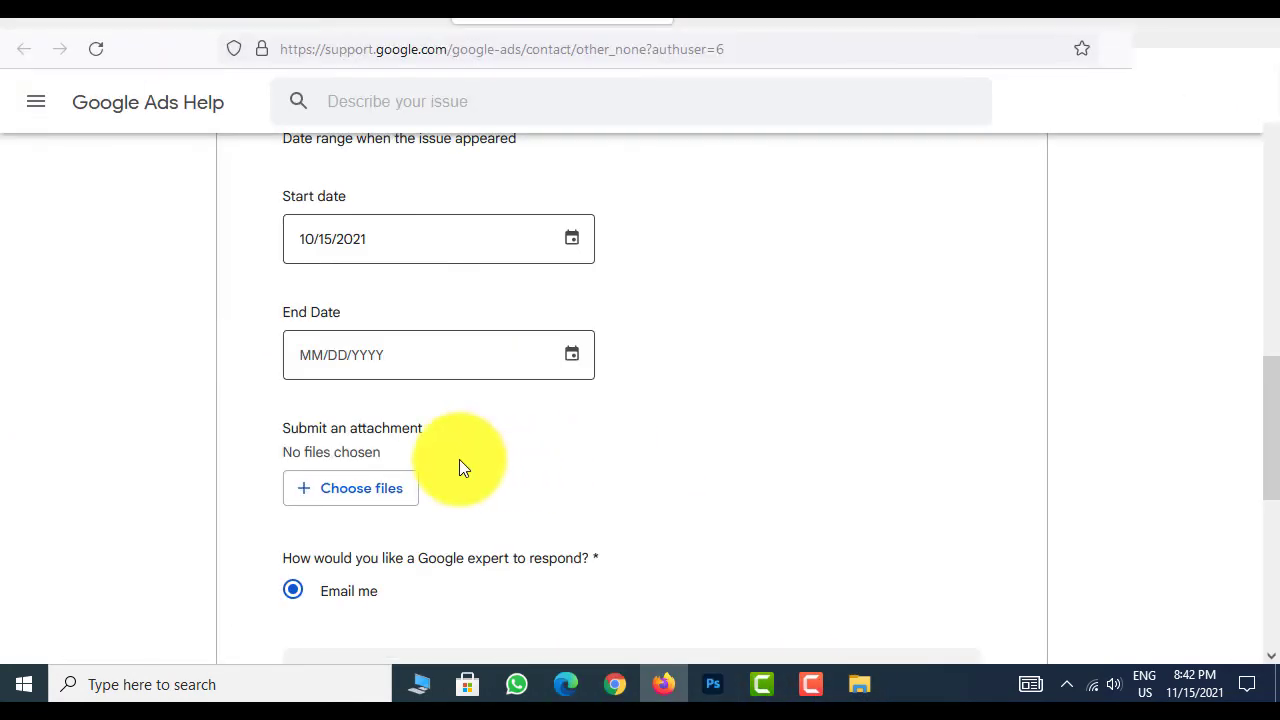
# - Try attaching the picture starting with 242218898 from the Pictures folder twice, and remove both attachments from the form
pyautogui.click(310, 497)
pyautogui.click(871, 630)
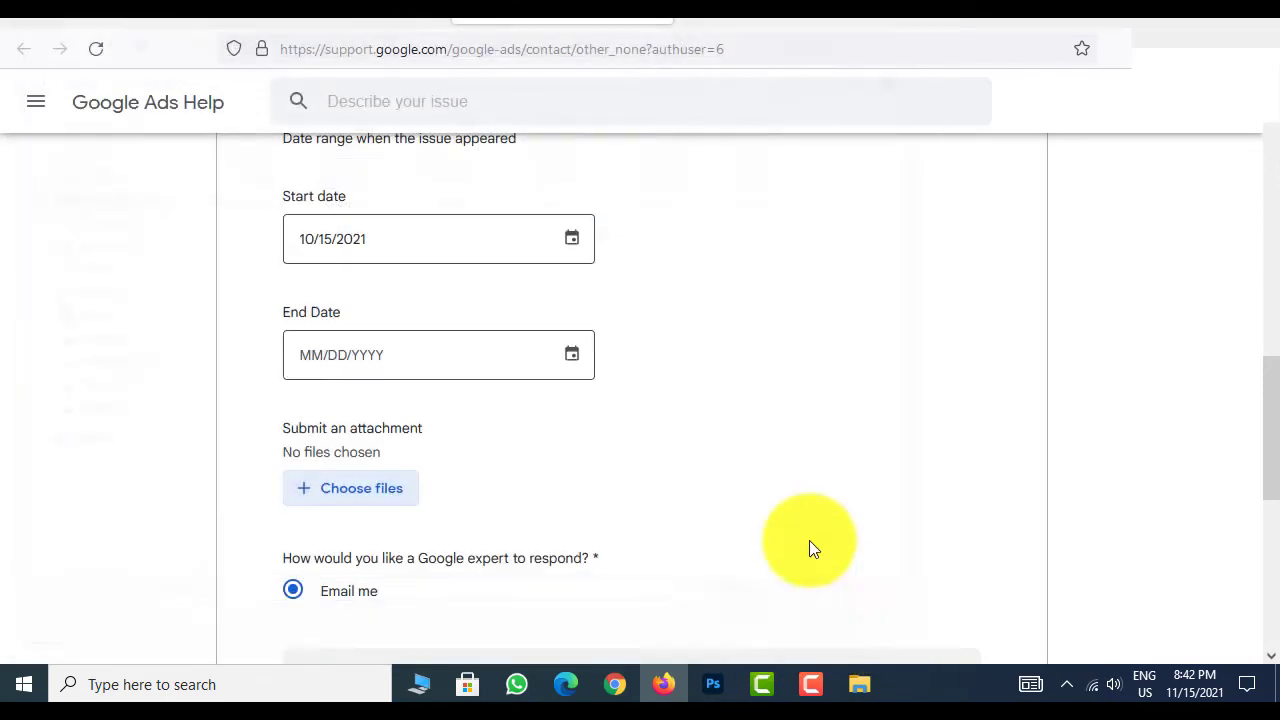
pyautogui.click(331, 497)
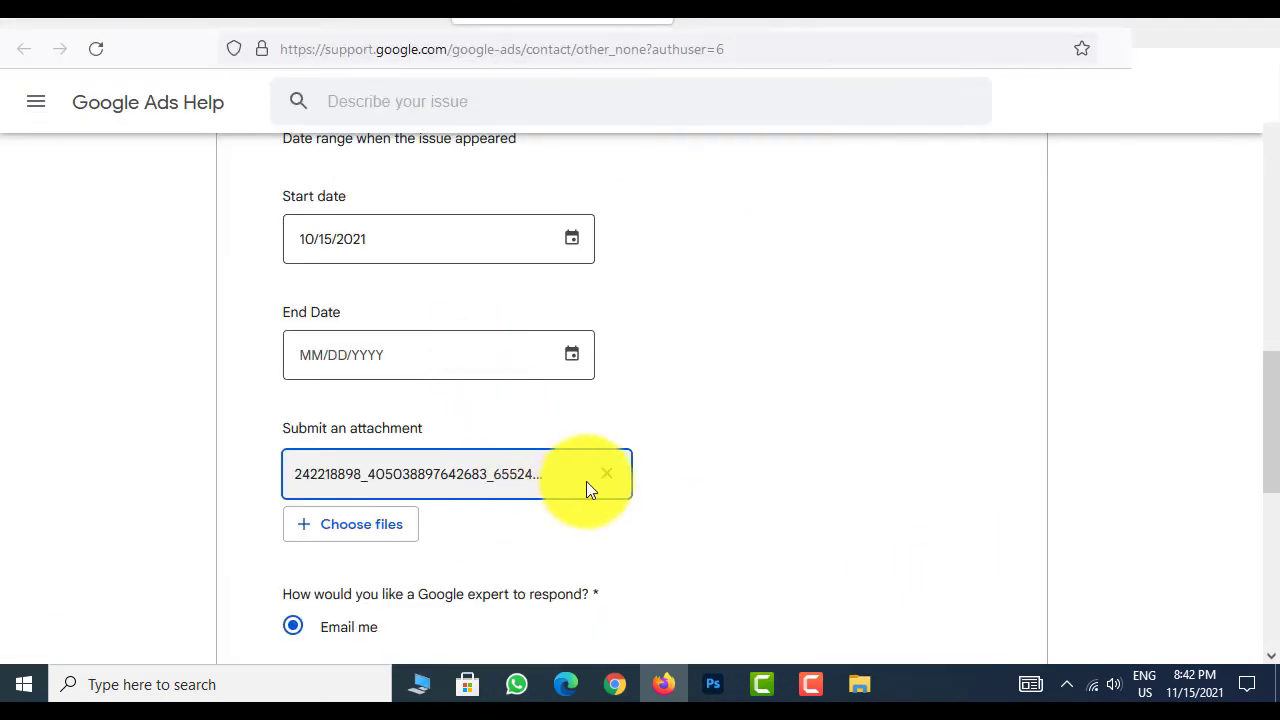
pyautogui.scroll(-2, 589, 489)
pyautogui.click(298, 328)
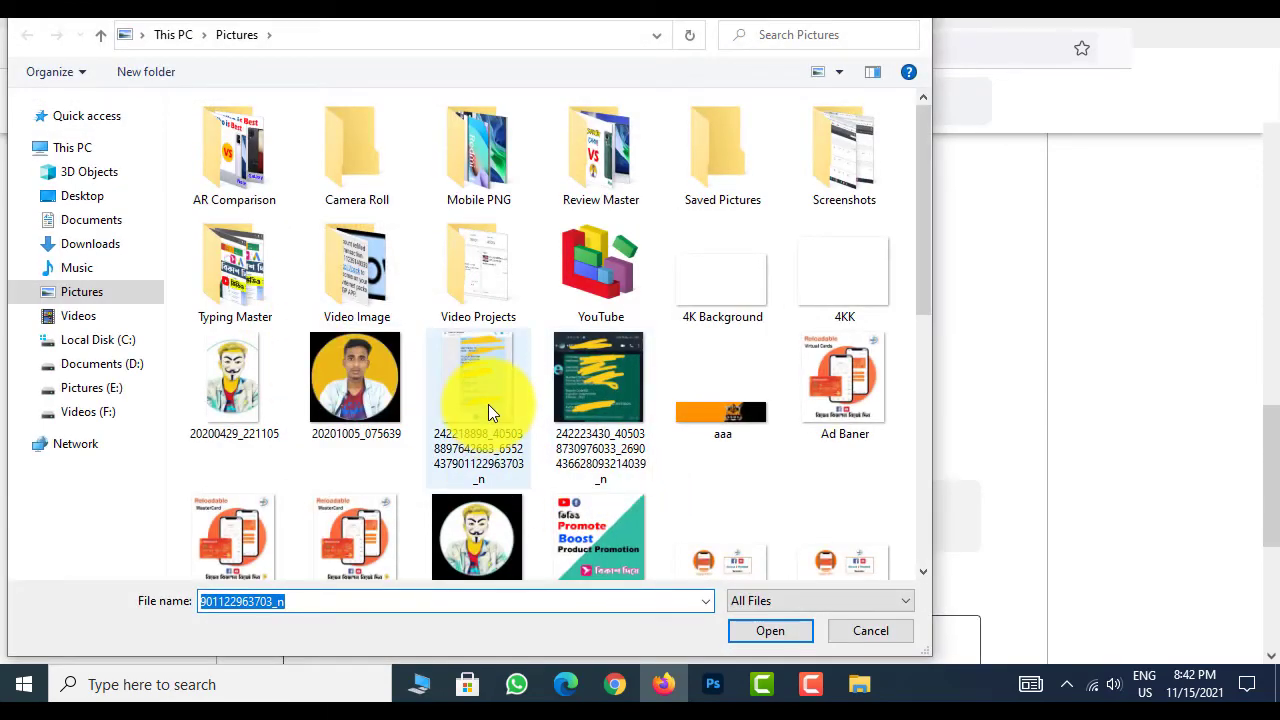
pyautogui.doubleClick(479, 399)
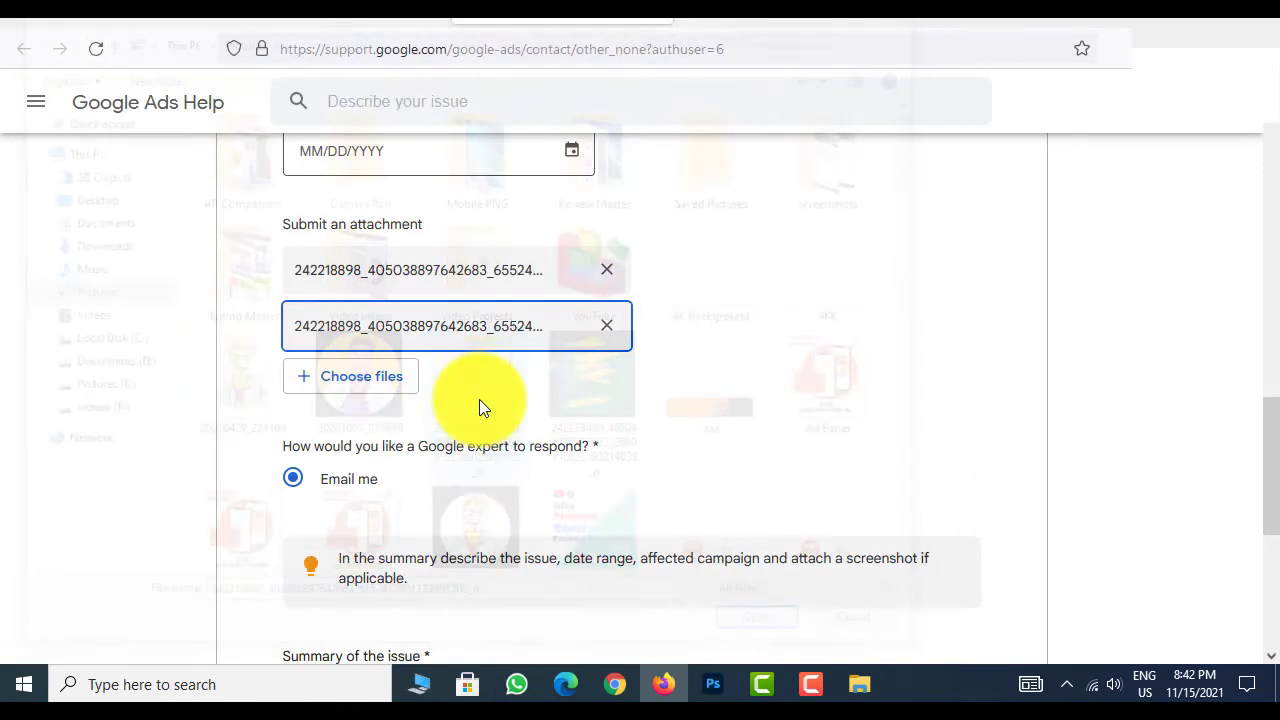
pyautogui.click(609, 328)
pyautogui.click(606, 272)
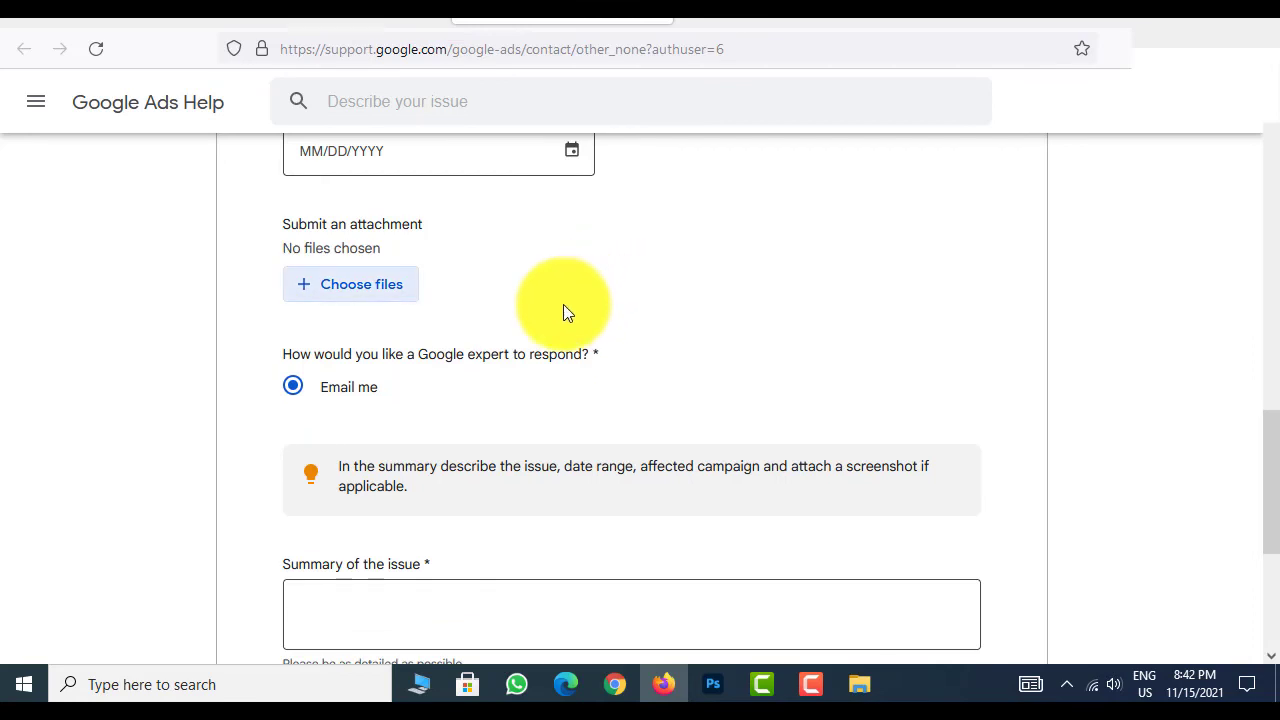
# - Fill in the issue summary, explaining that the new account was suspended over an Unpaid Balance issue and asking for it to be resolved
pyautogui.scroll(-3, 549, 334)
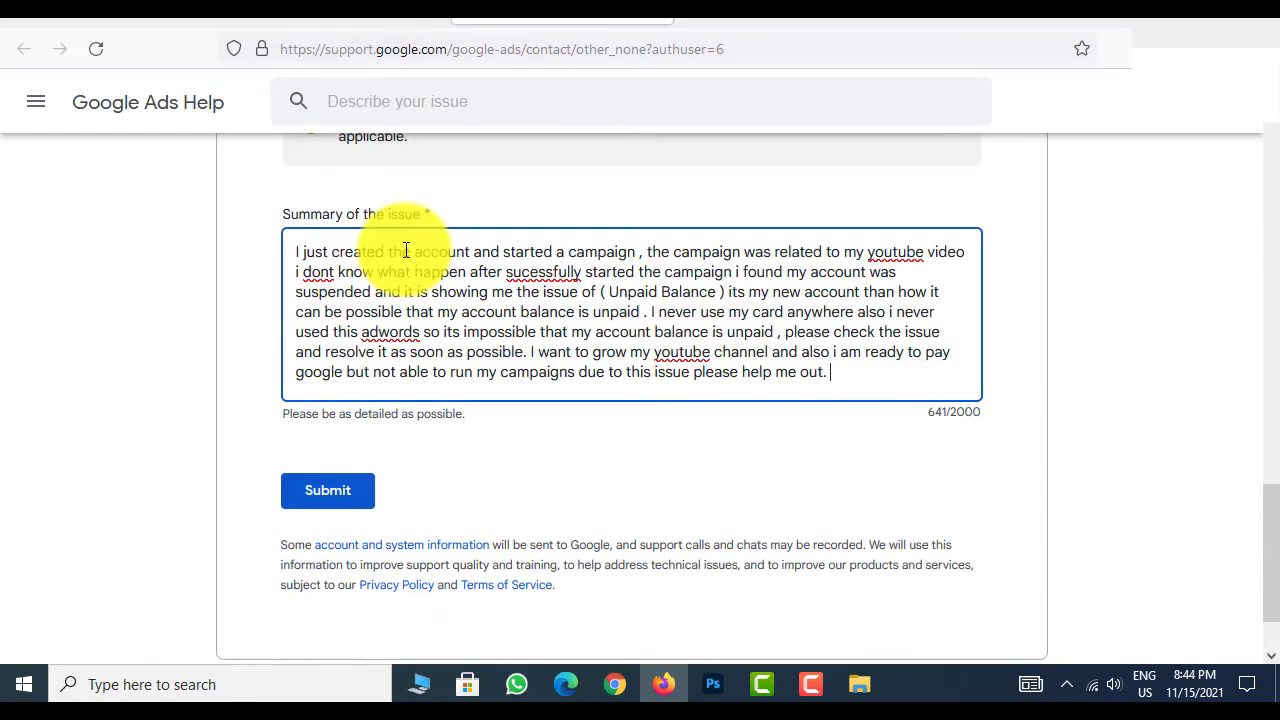
pyautogui.click(640, 407)
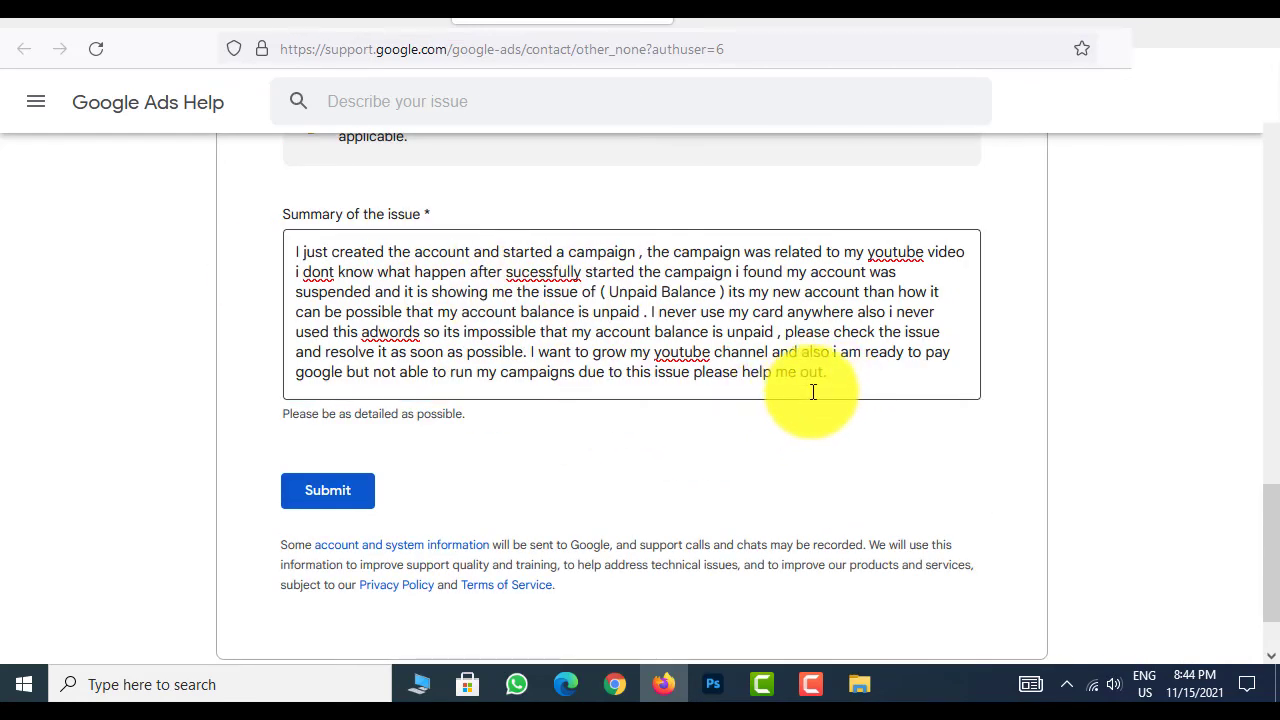
# - Review the issue form's summary, contact details, customer ID and date fields down to the submission area
pyautogui.scroll(3, 516, 421)
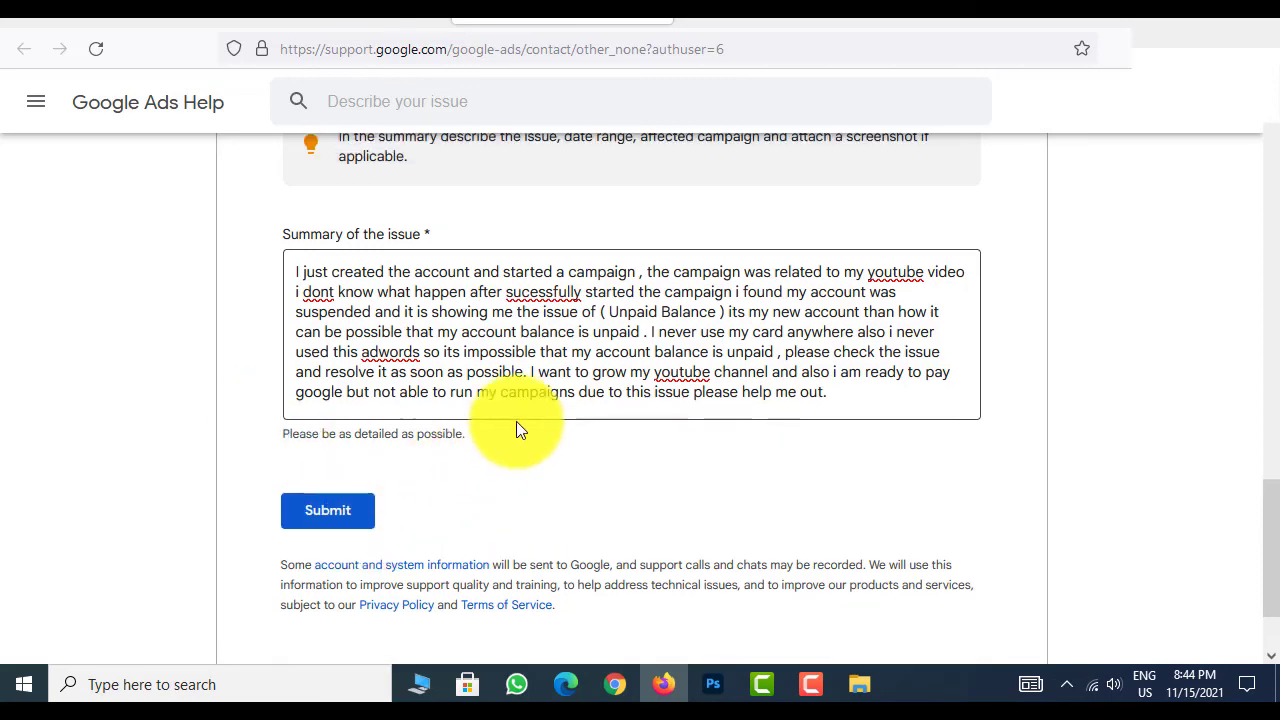
pyautogui.scroll(-2, 480, 420)
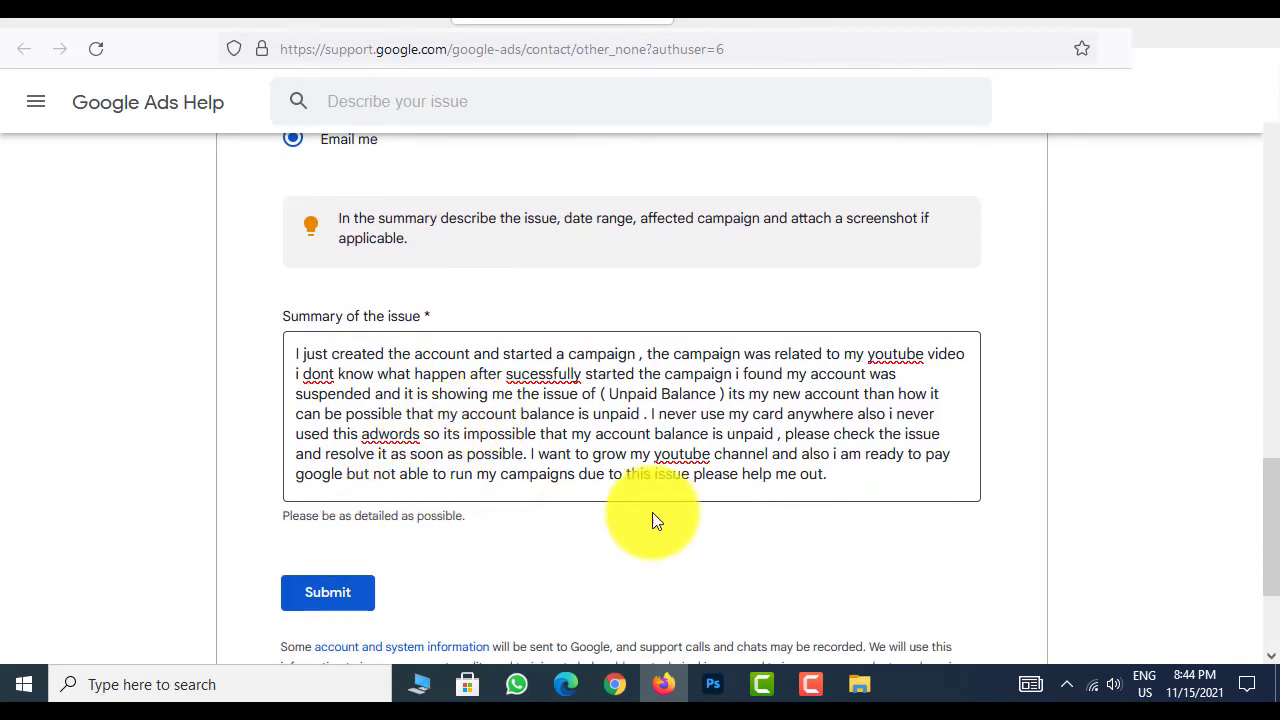
pyautogui.scroll(7, 529, 378)
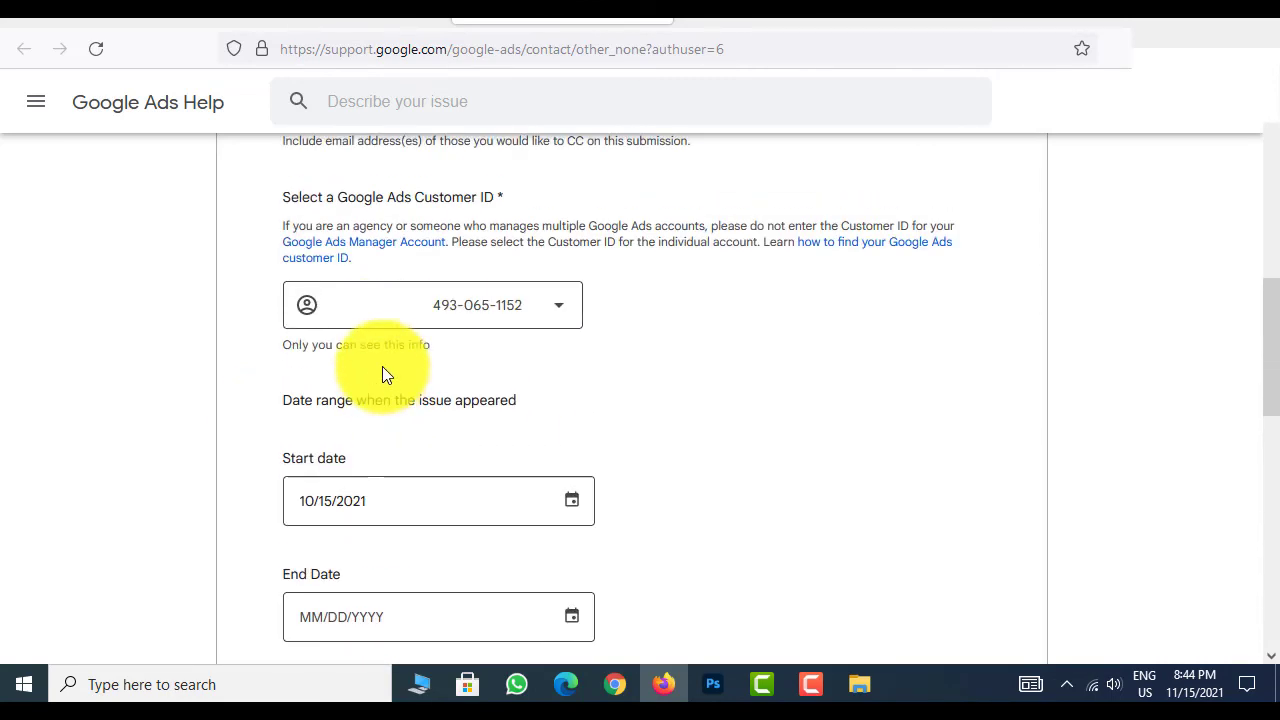
pyautogui.scroll(5, 380, 366)
pyautogui.scroll(-4, 346, 312)
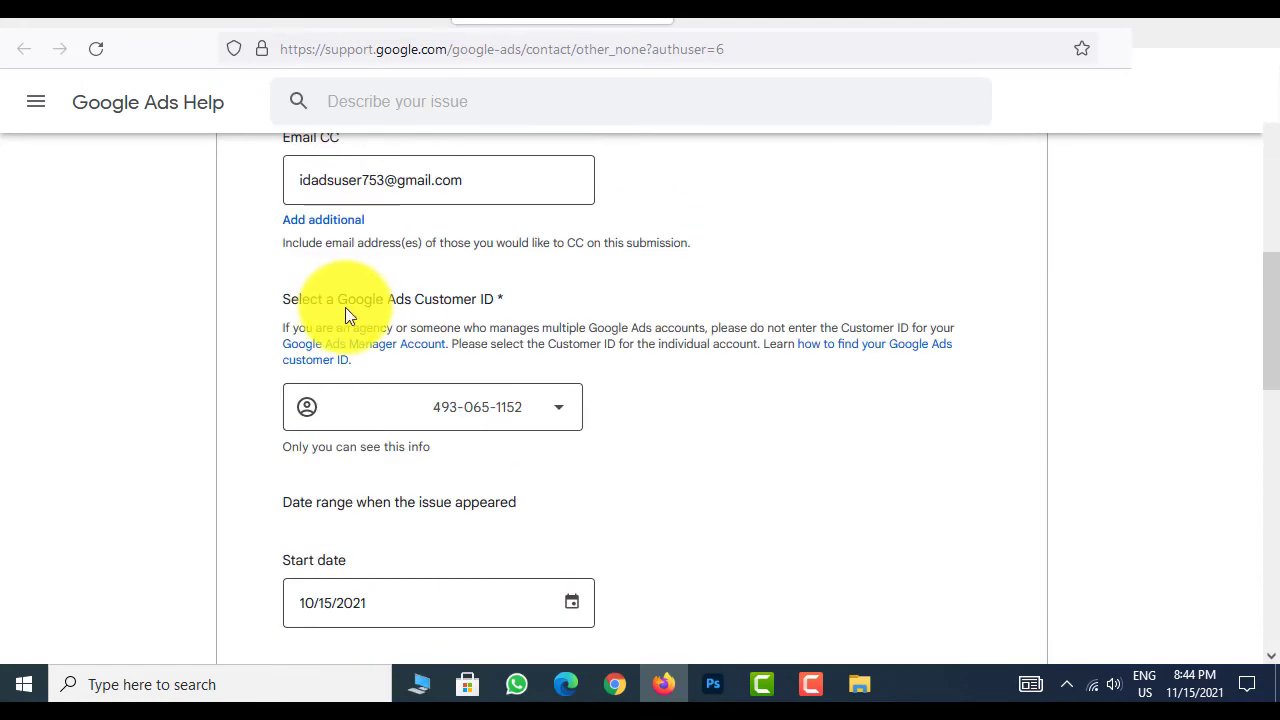
pyautogui.scroll(-10, 345, 308)
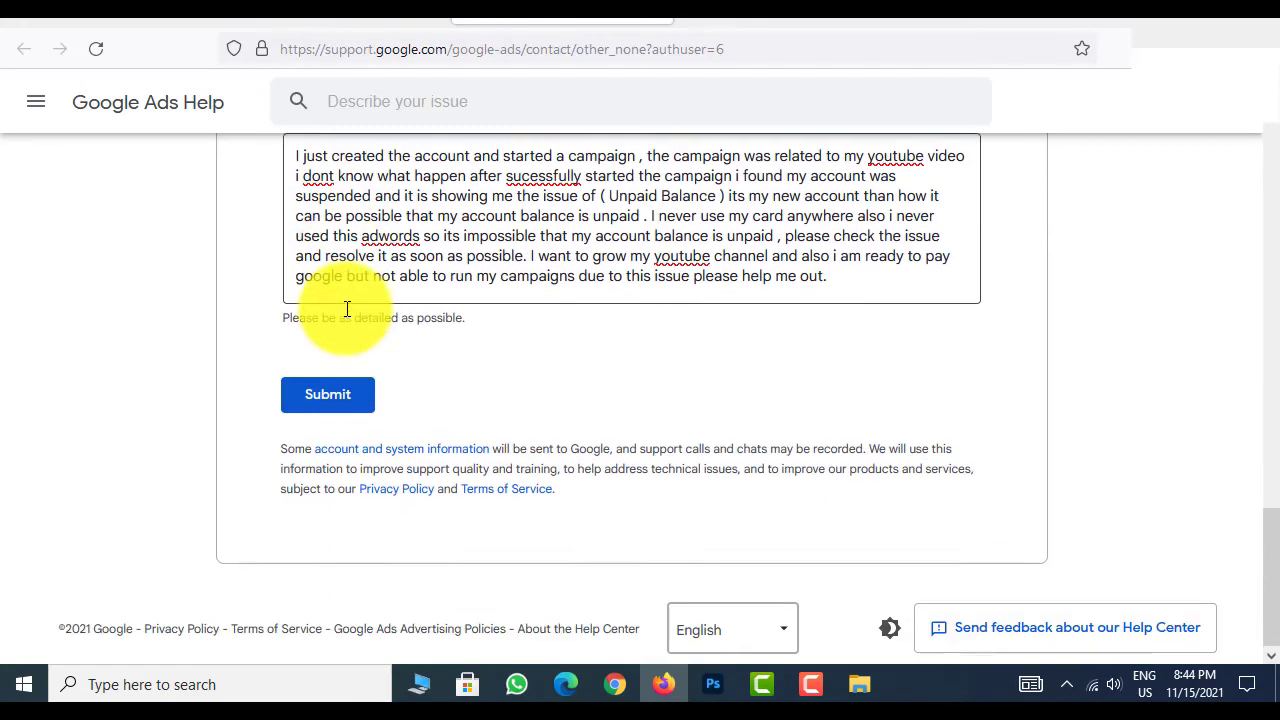